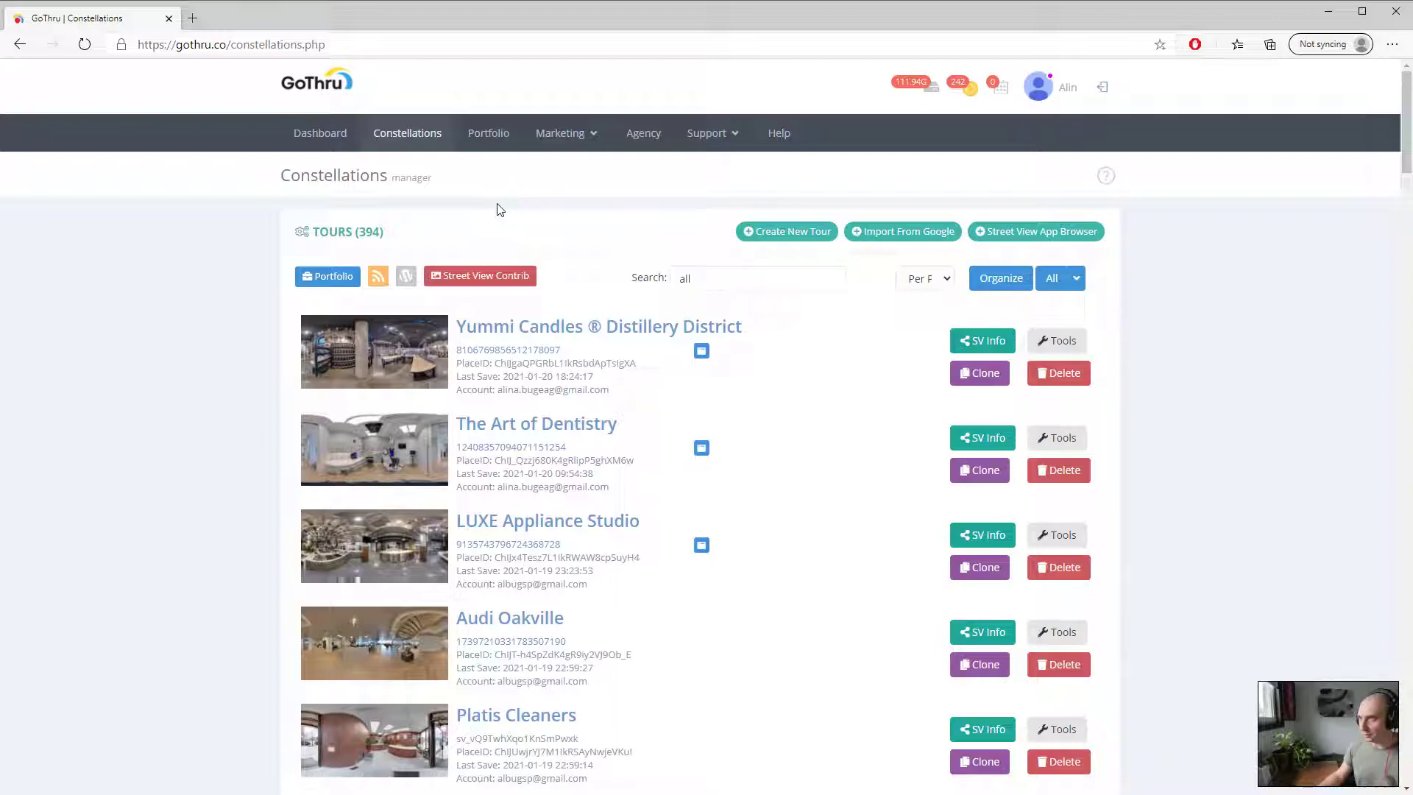
pyautogui.moveTo(711, 278); pyautogui.dragTo(673, 282)
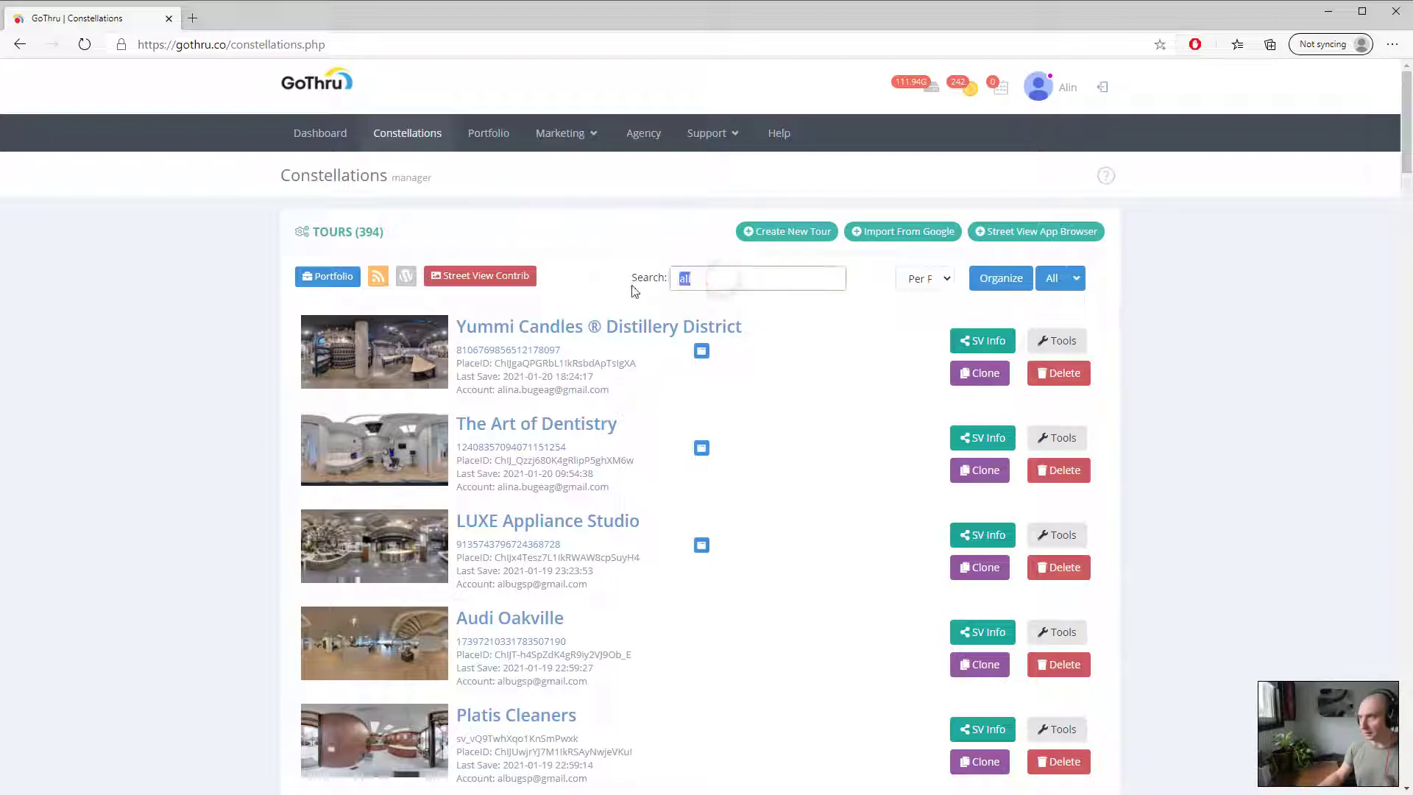
pyautogui.hotkey('ctrl', 'v')
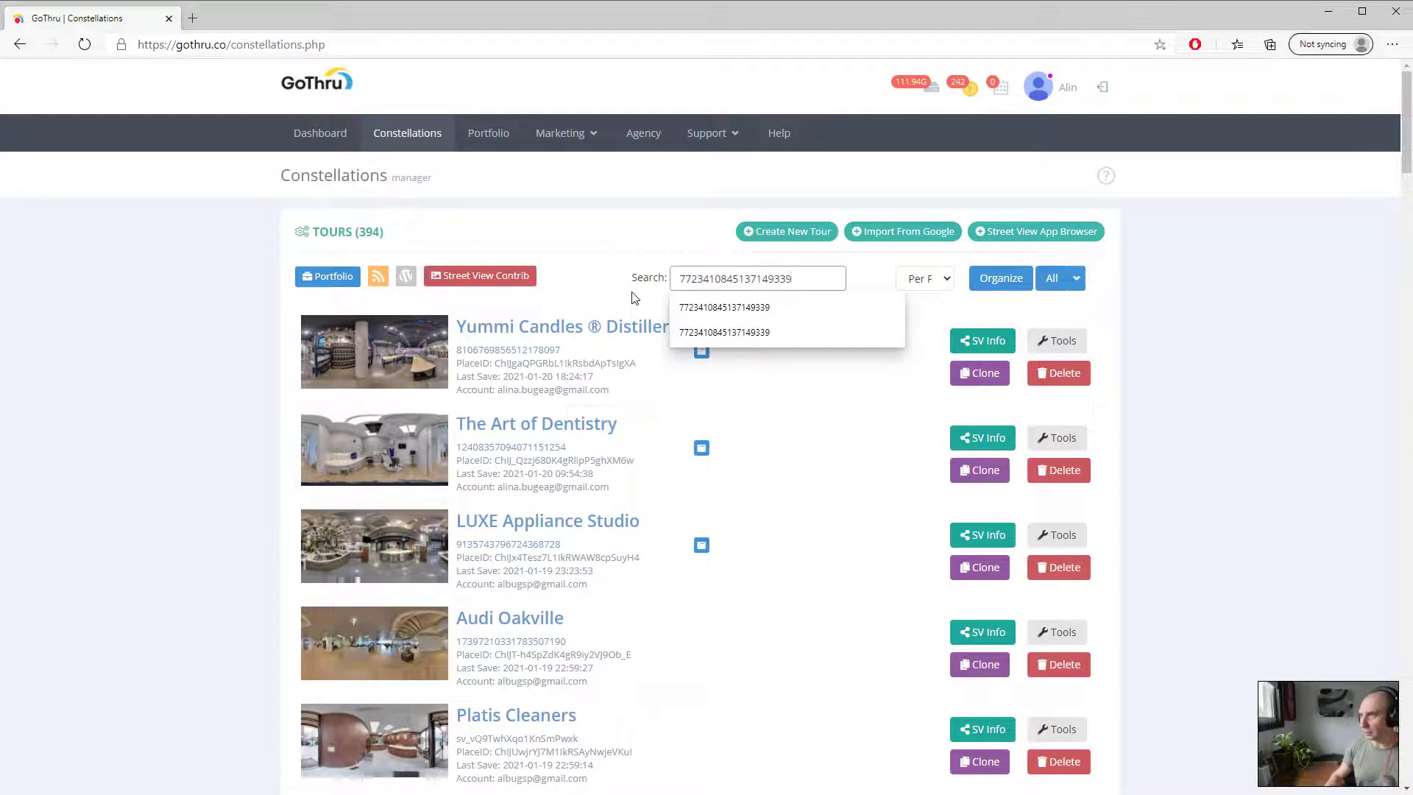
pyautogui.press('Return')
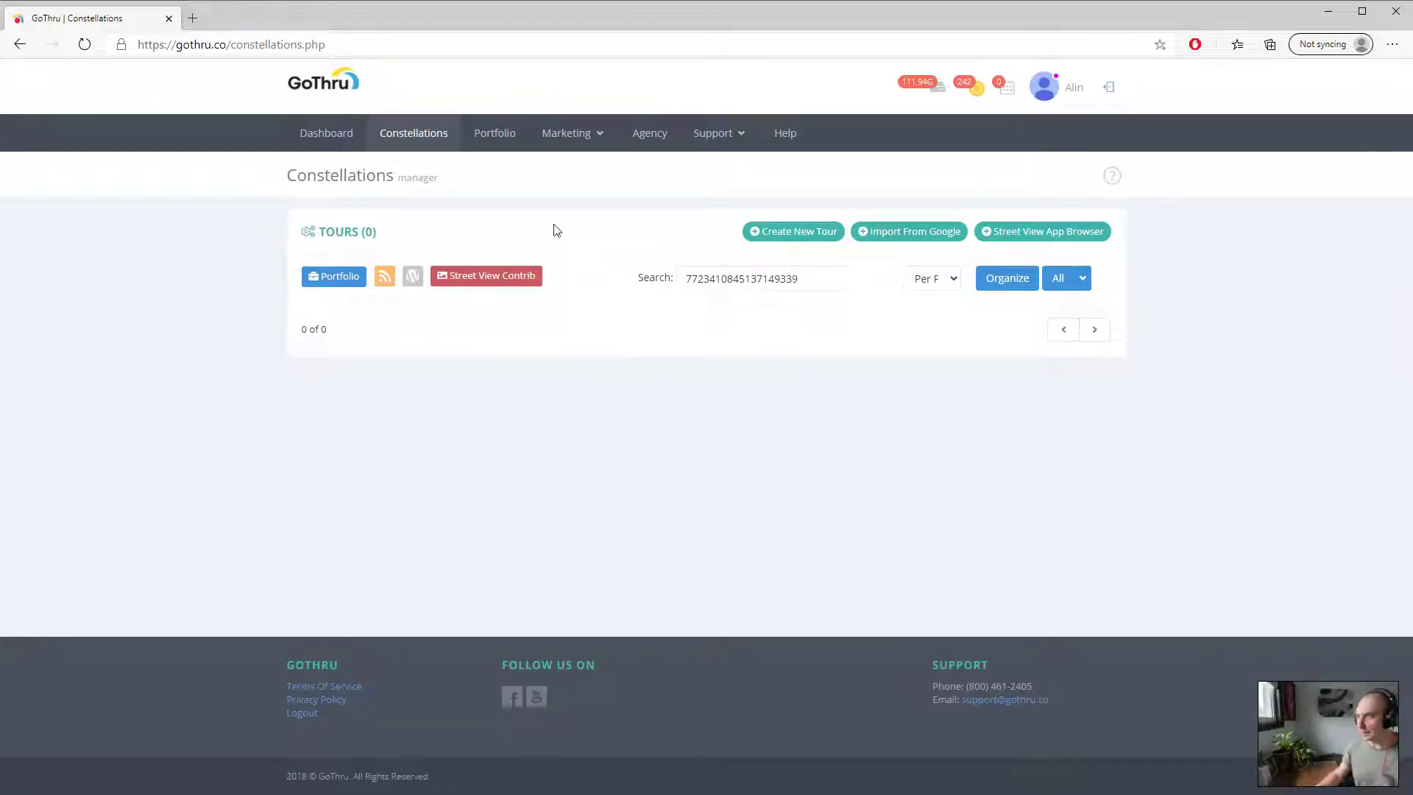
pyautogui.click(496, 133)
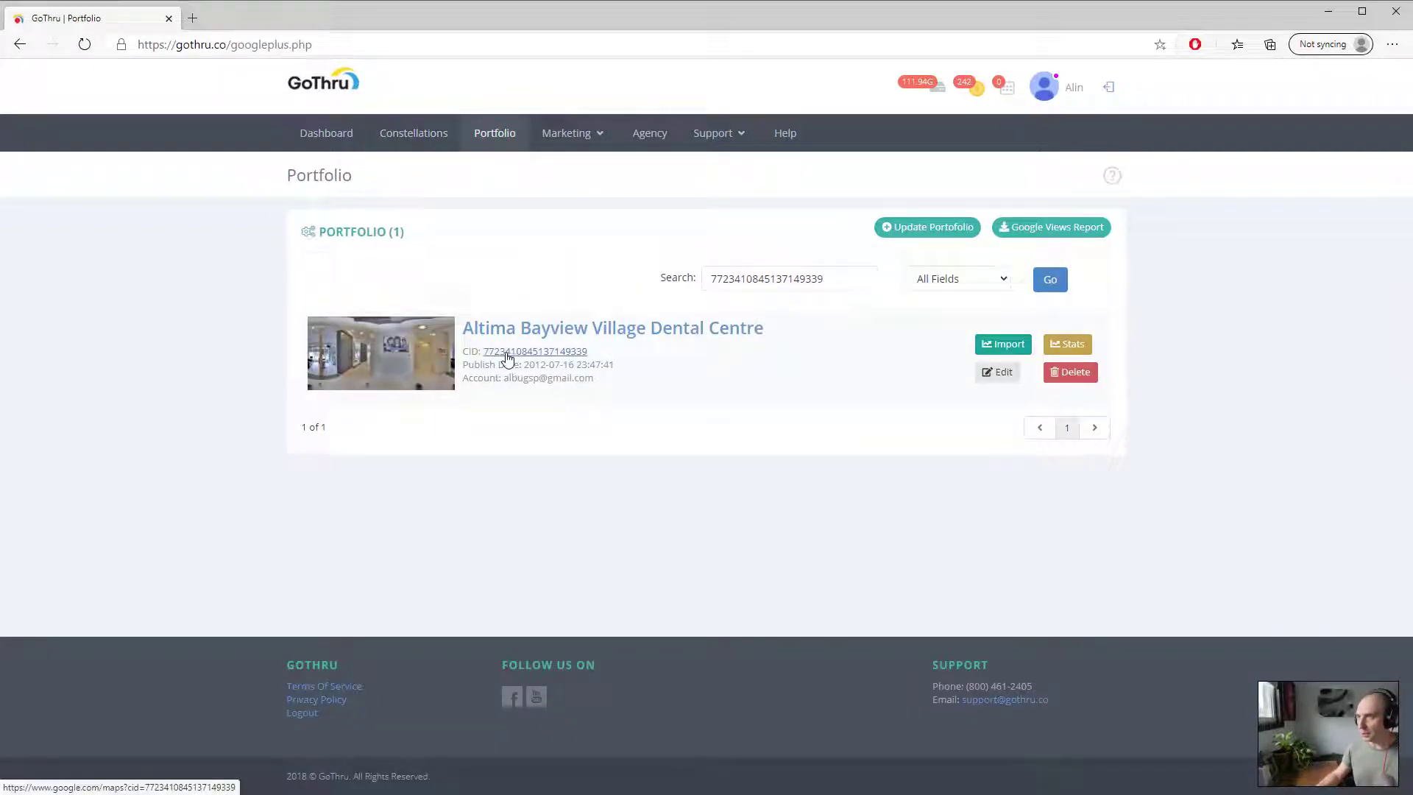
# - View the dental centre's Google Maps listing and its Street View & 360° photos, then return to GoThru
pyautogui.click(514, 351)
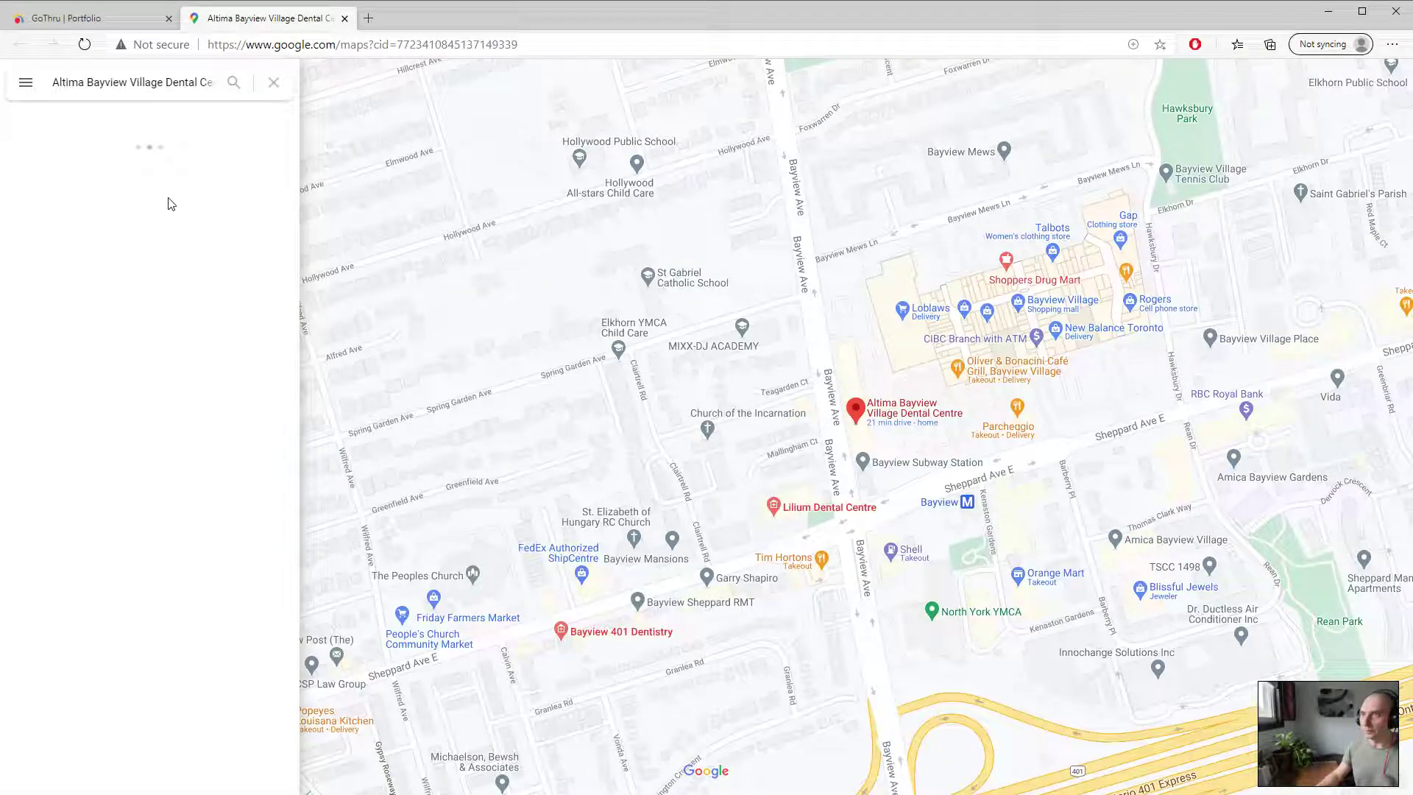
pyautogui.scroll(-8, 182, 332)
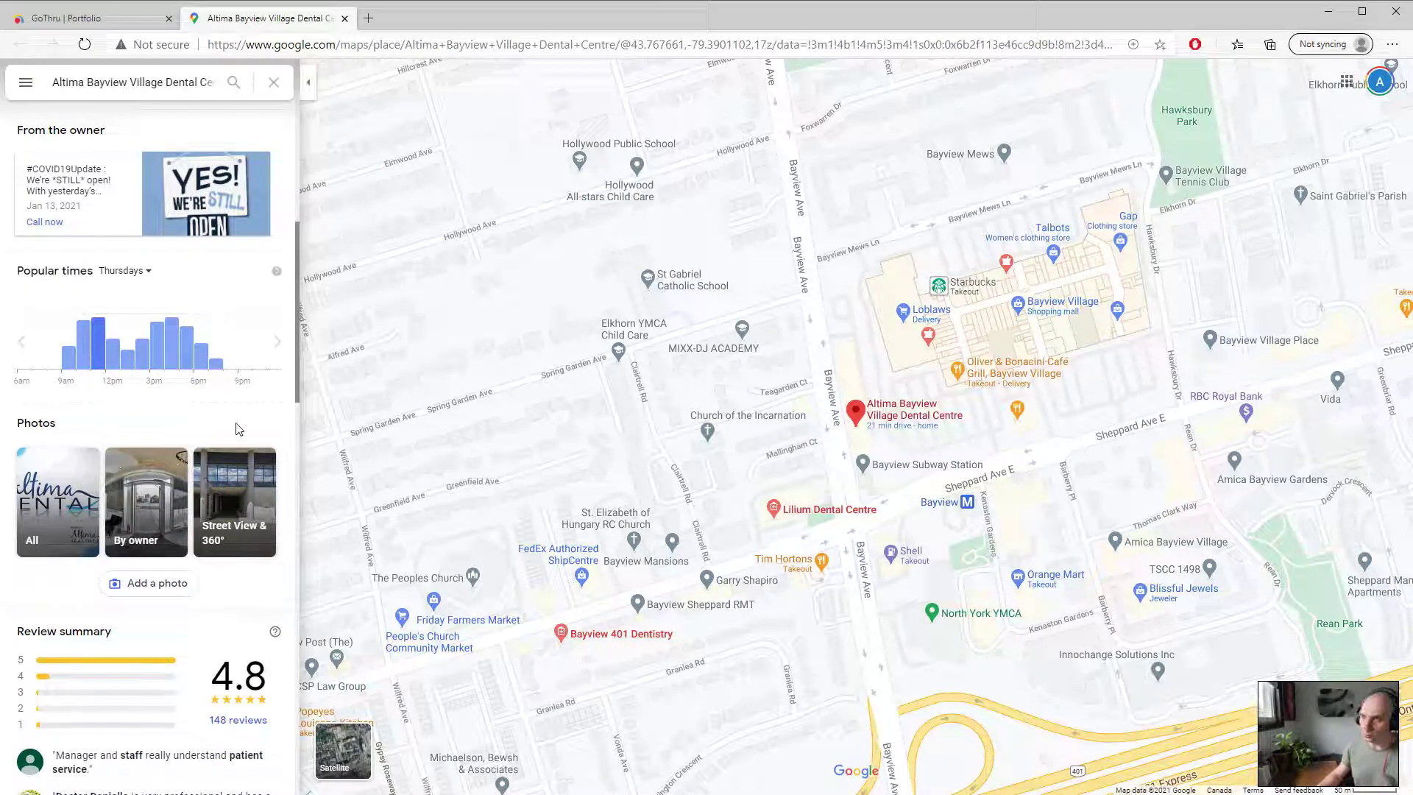
pyautogui.click(234, 511)
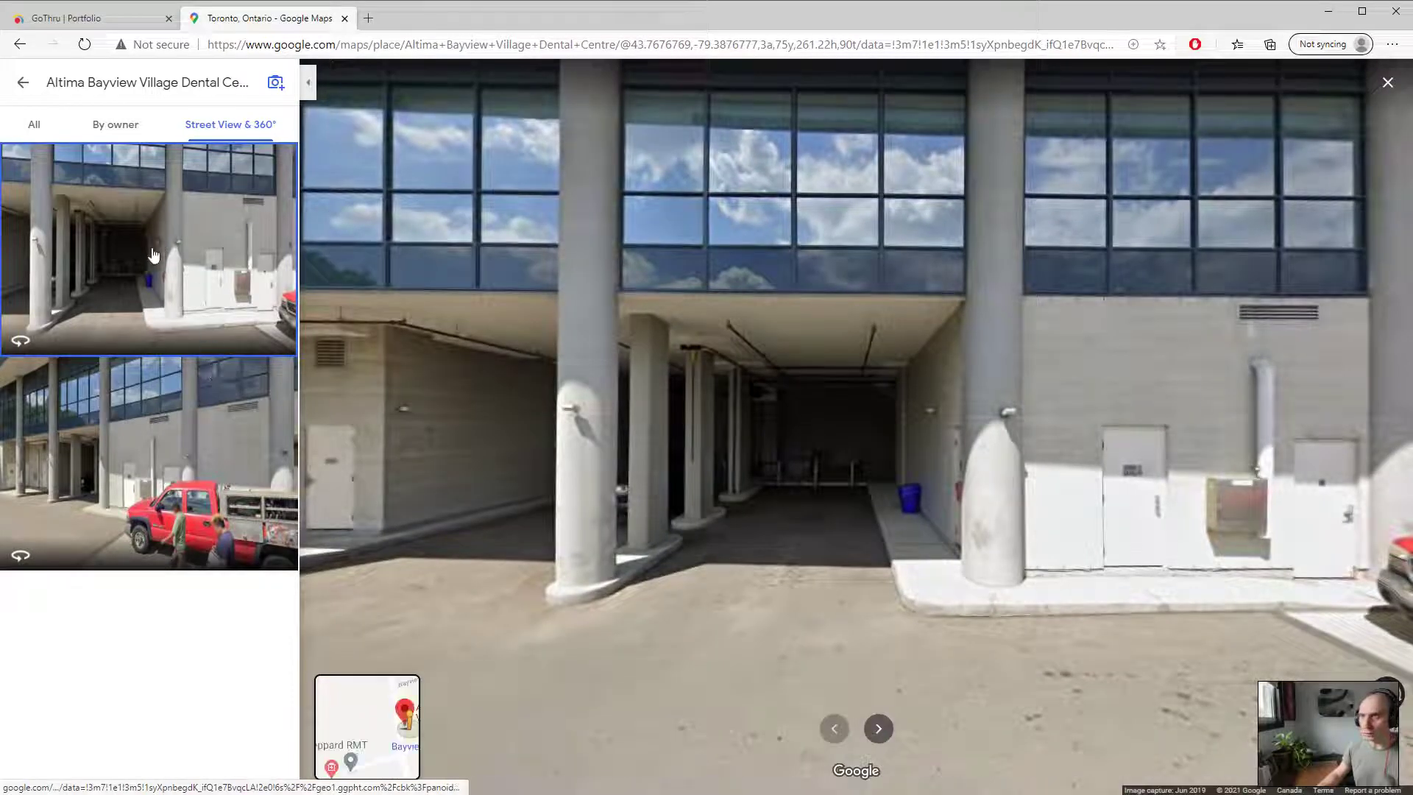
pyautogui.click(345, 18)
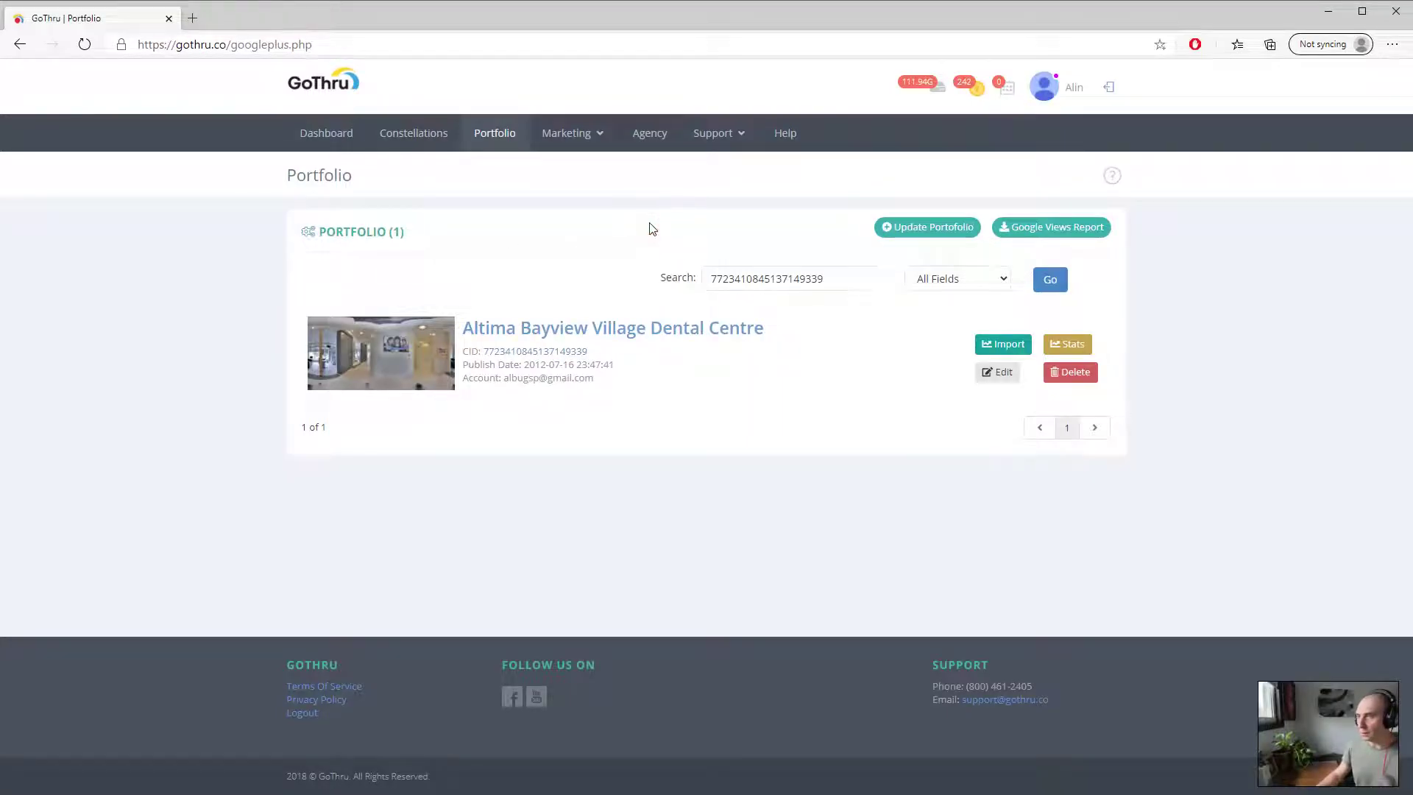
# - Return to the Constellations manager, which shows no tours for the CID
pyautogui.click(508, 231)
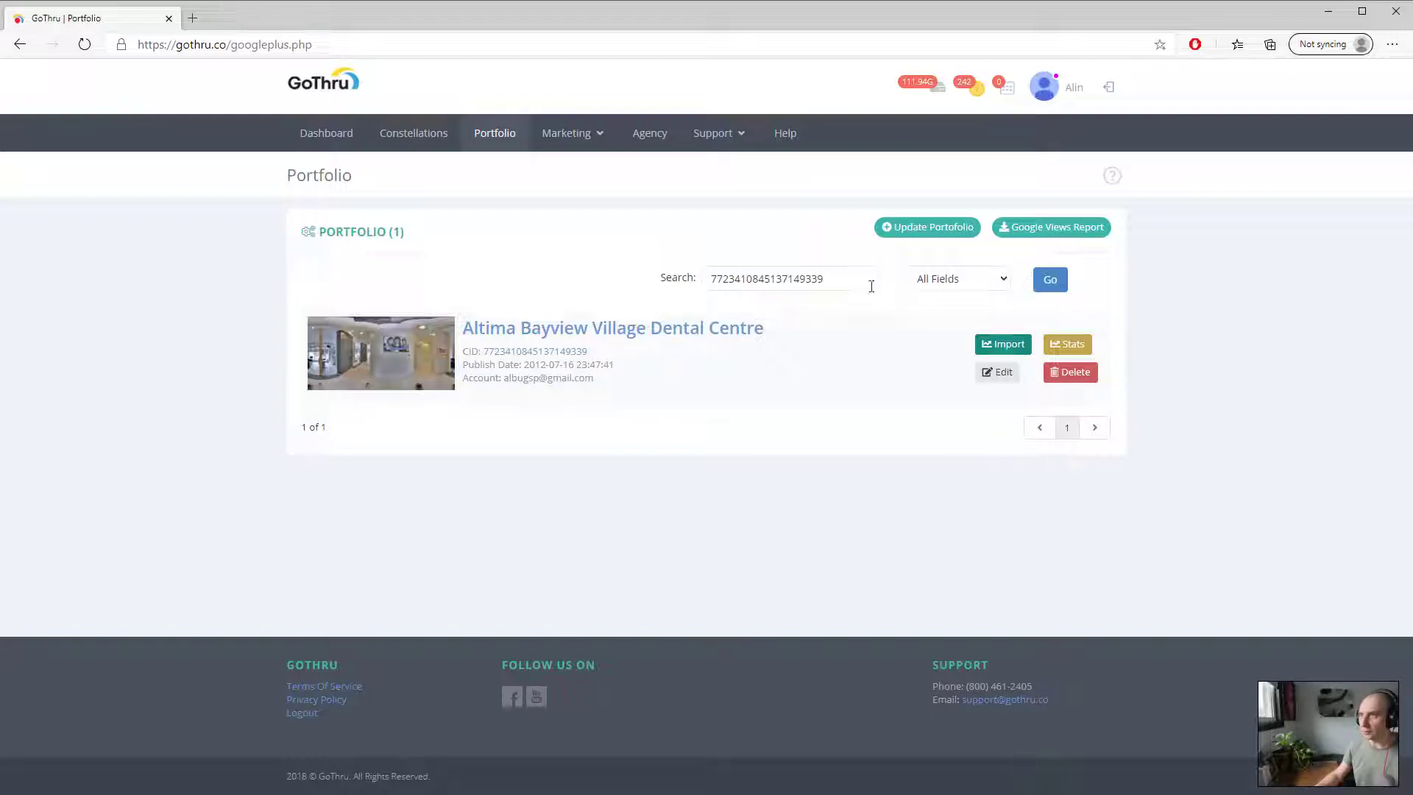
pyautogui.click(430, 133)
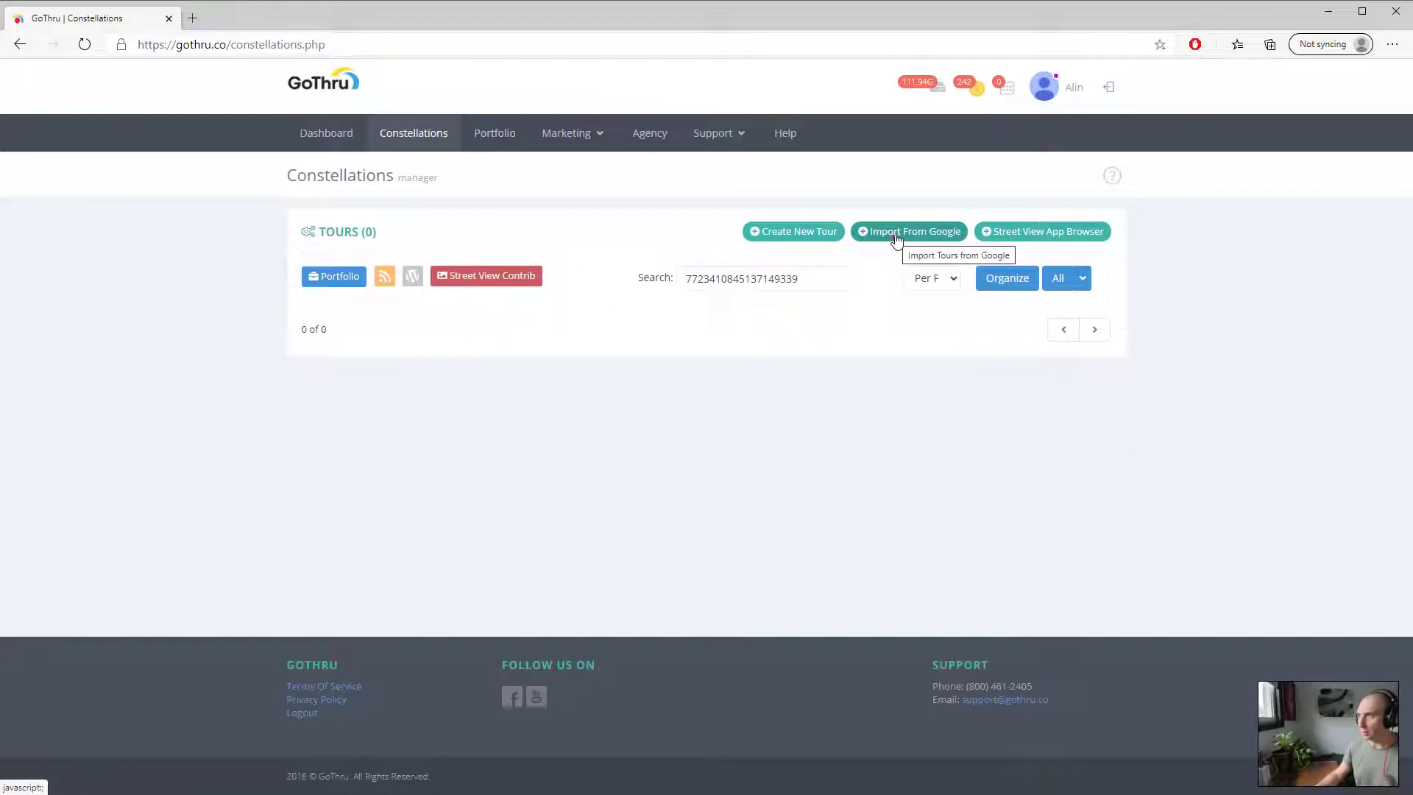
# - Import the tour for the dental centre's CID from Google into the Street View account
pyautogui.click(897, 235)
pyautogui.click(627, 332)
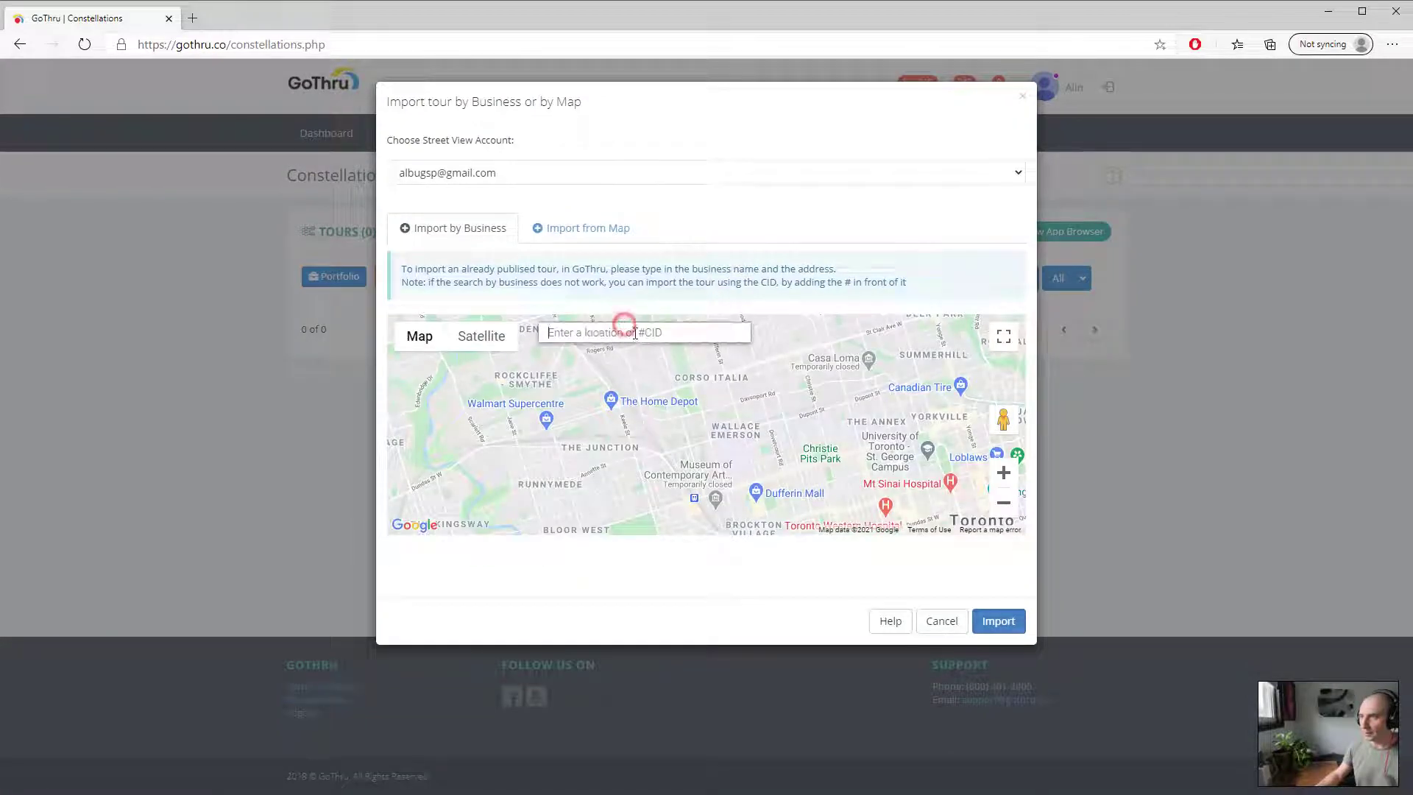
pyautogui.hotkey('ctrl', 'v')
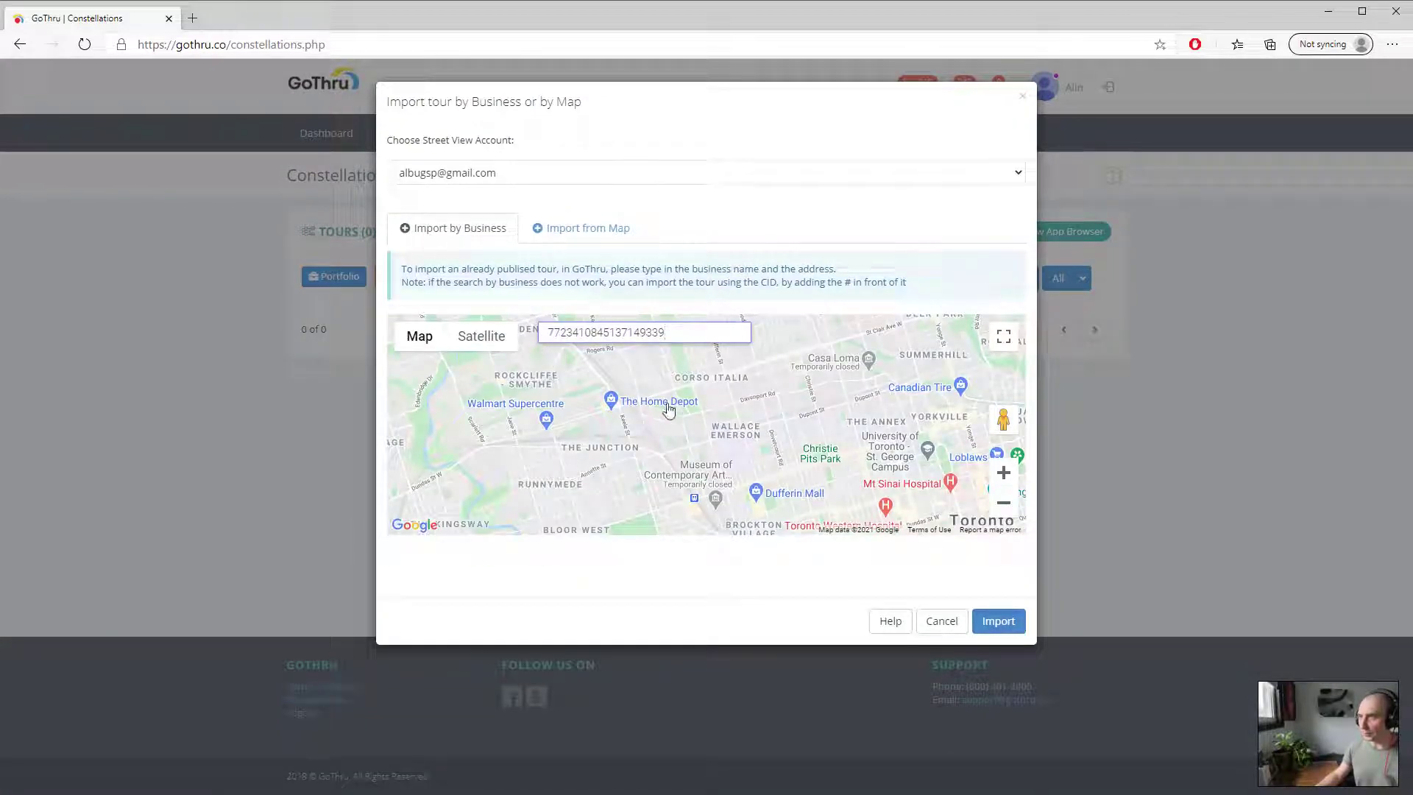
pyautogui.click(653, 176)
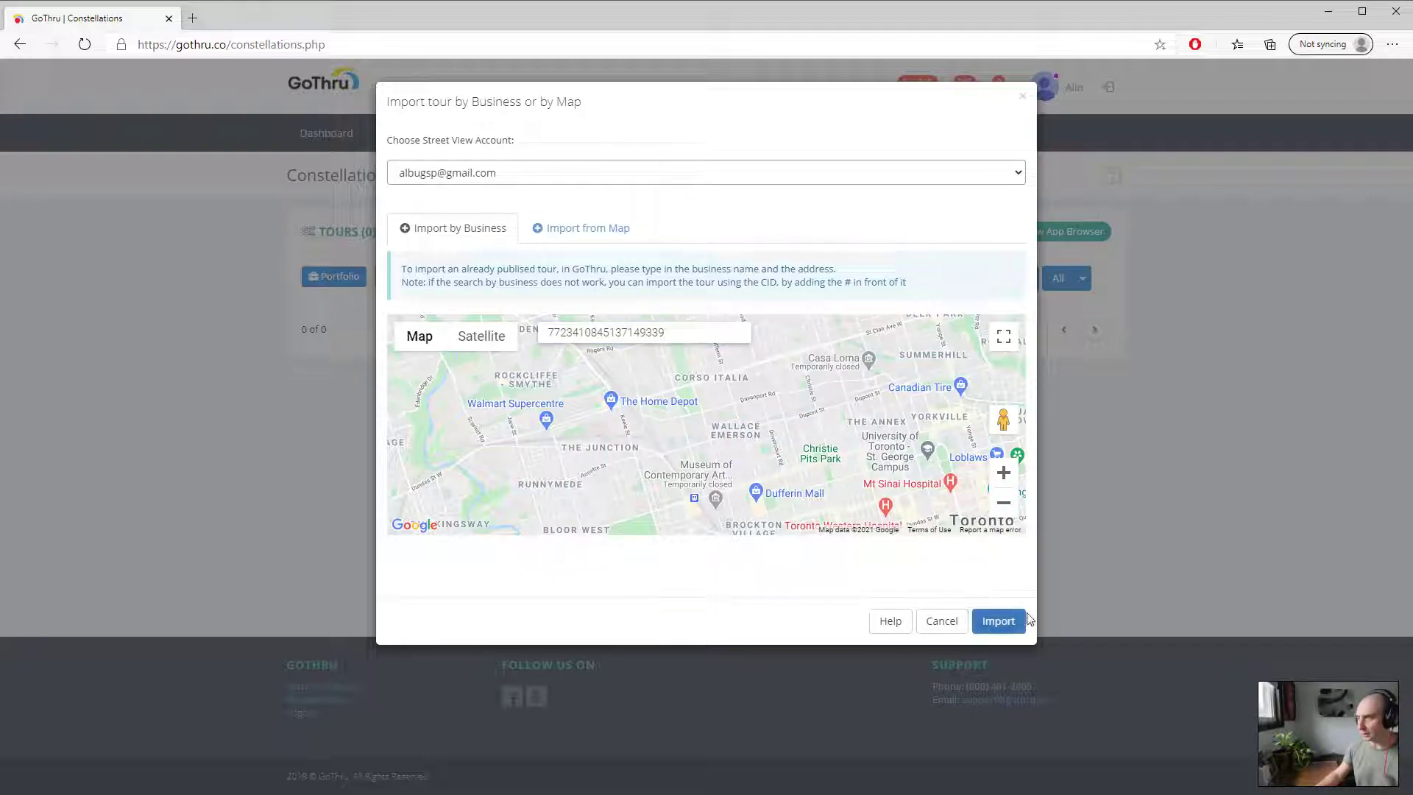
pyautogui.click(999, 620)
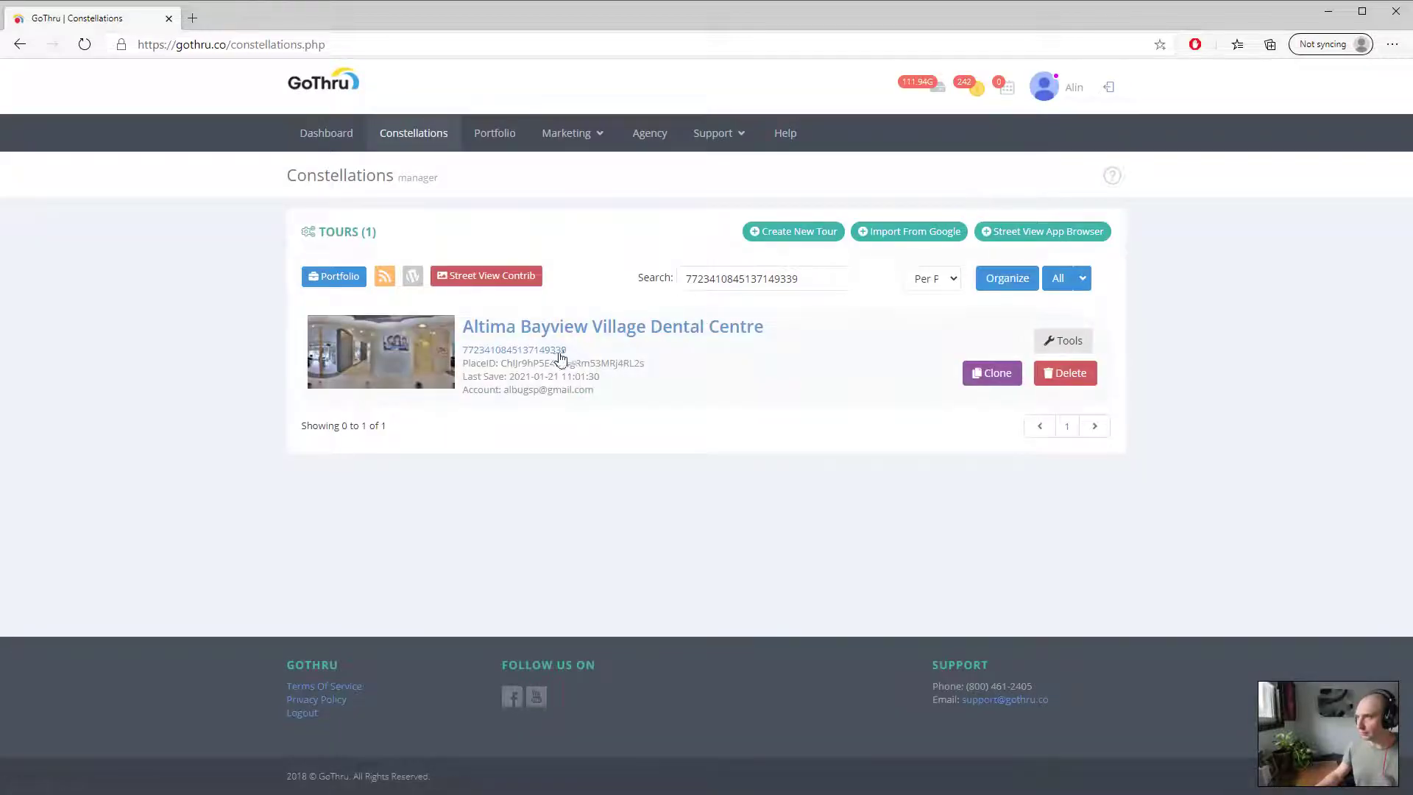
# - Open the imported tour's Tools page and pan the map around its panorama route
pyautogui.click(1062, 341)
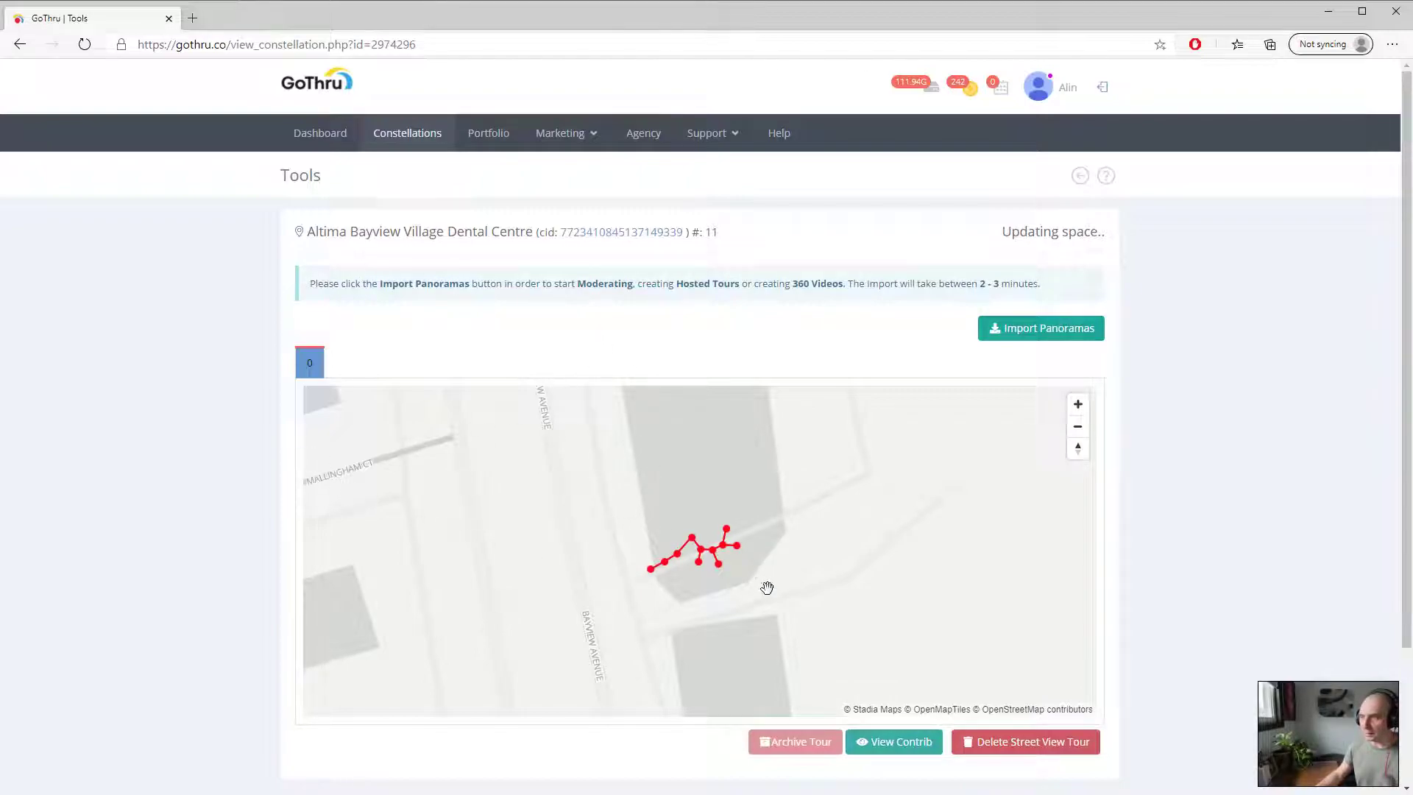
pyautogui.moveTo(793, 591); pyautogui.dragTo(707, 563)
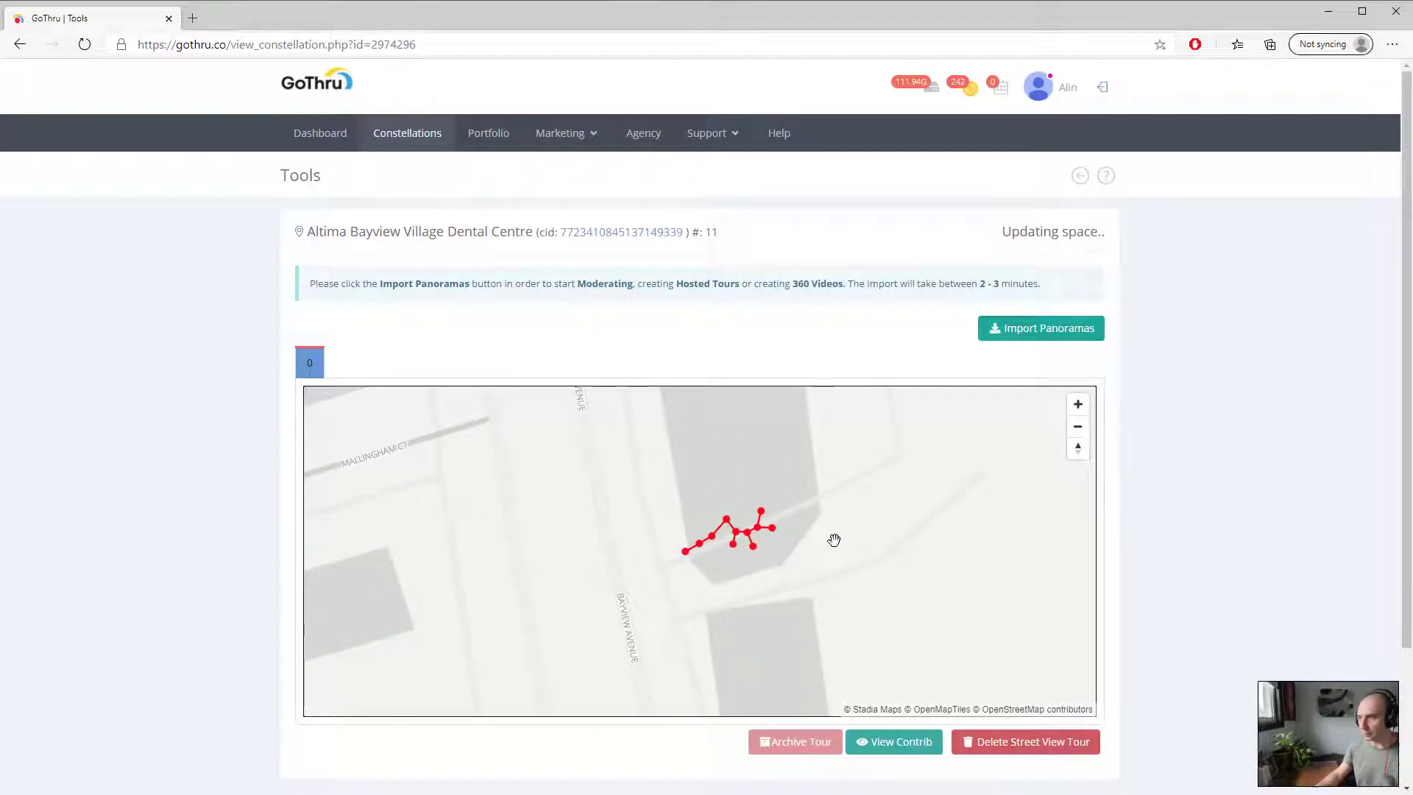
pyautogui.moveTo(833, 540); pyautogui.dragTo(815, 548)
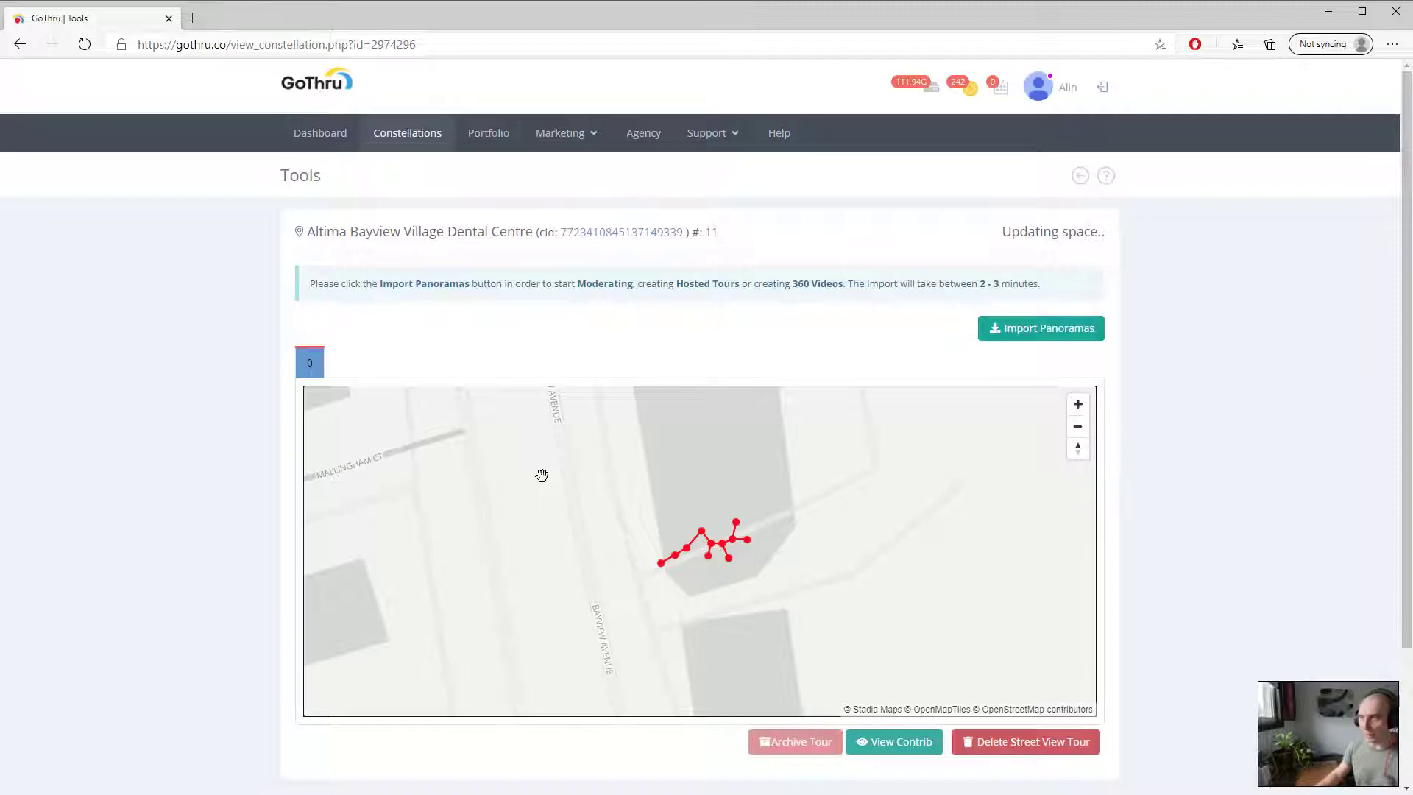
pyautogui.moveTo(656, 510); pyautogui.dragTo(682, 503)
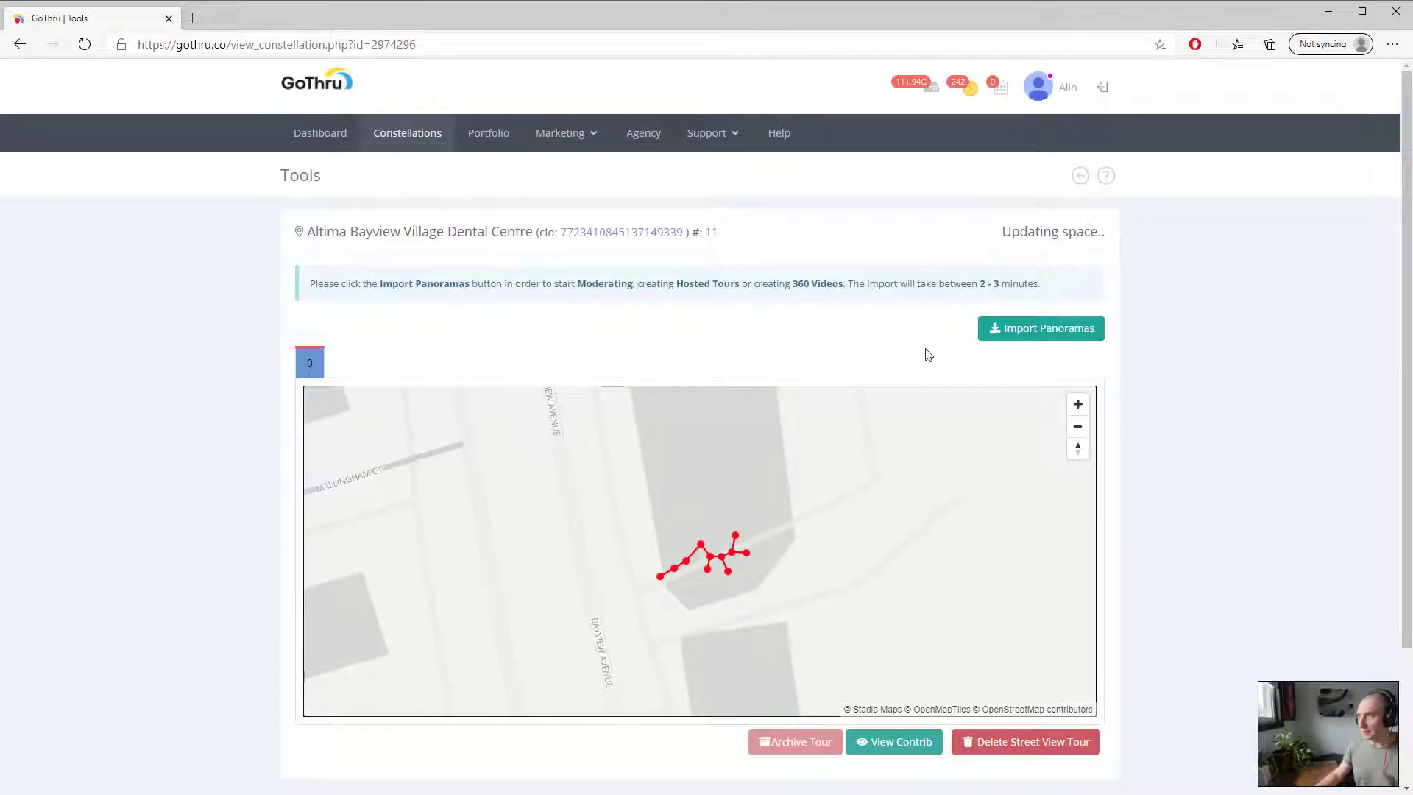
# - Start the Google Street View panorama import and reload the page to watch its progress
pyautogui.click(1040, 327)
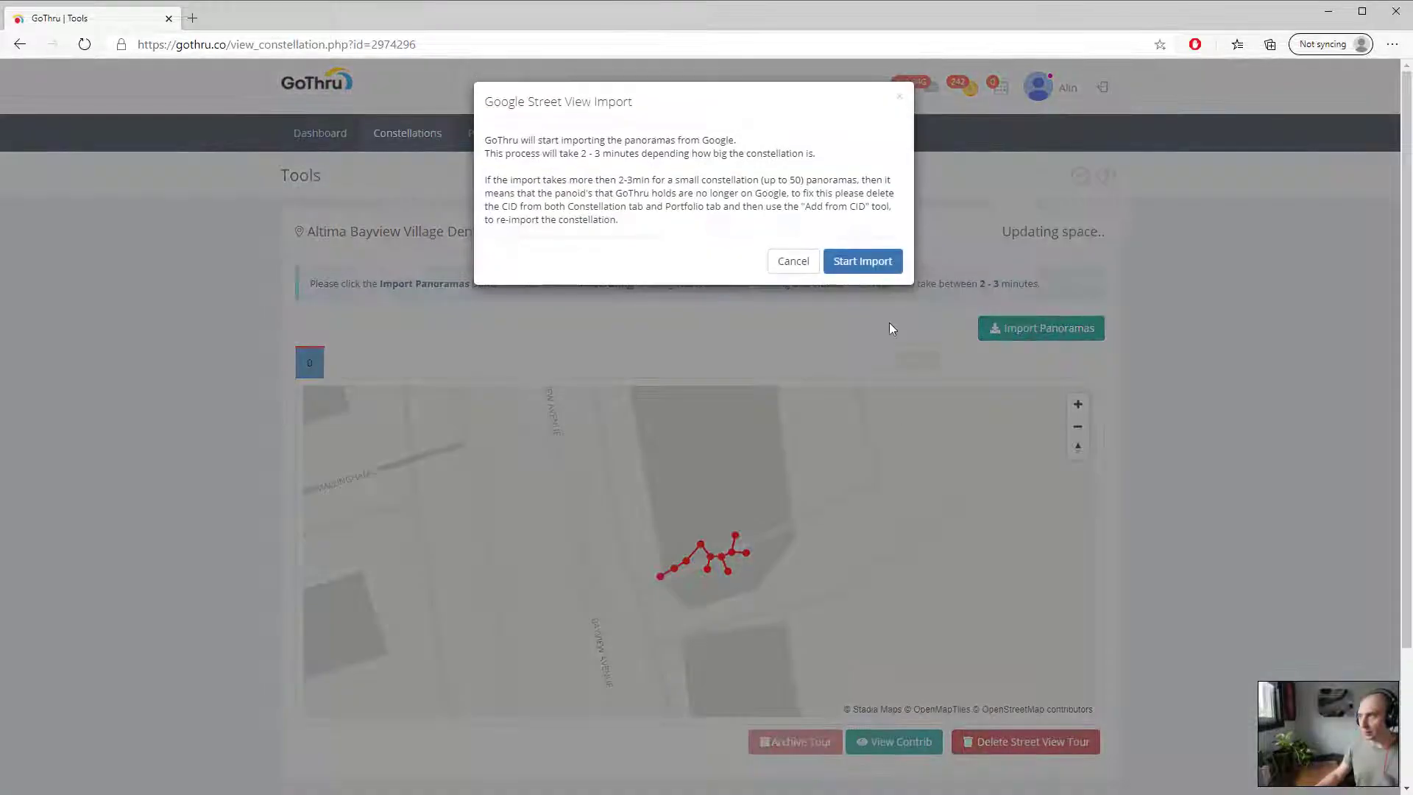
pyautogui.click(862, 260)
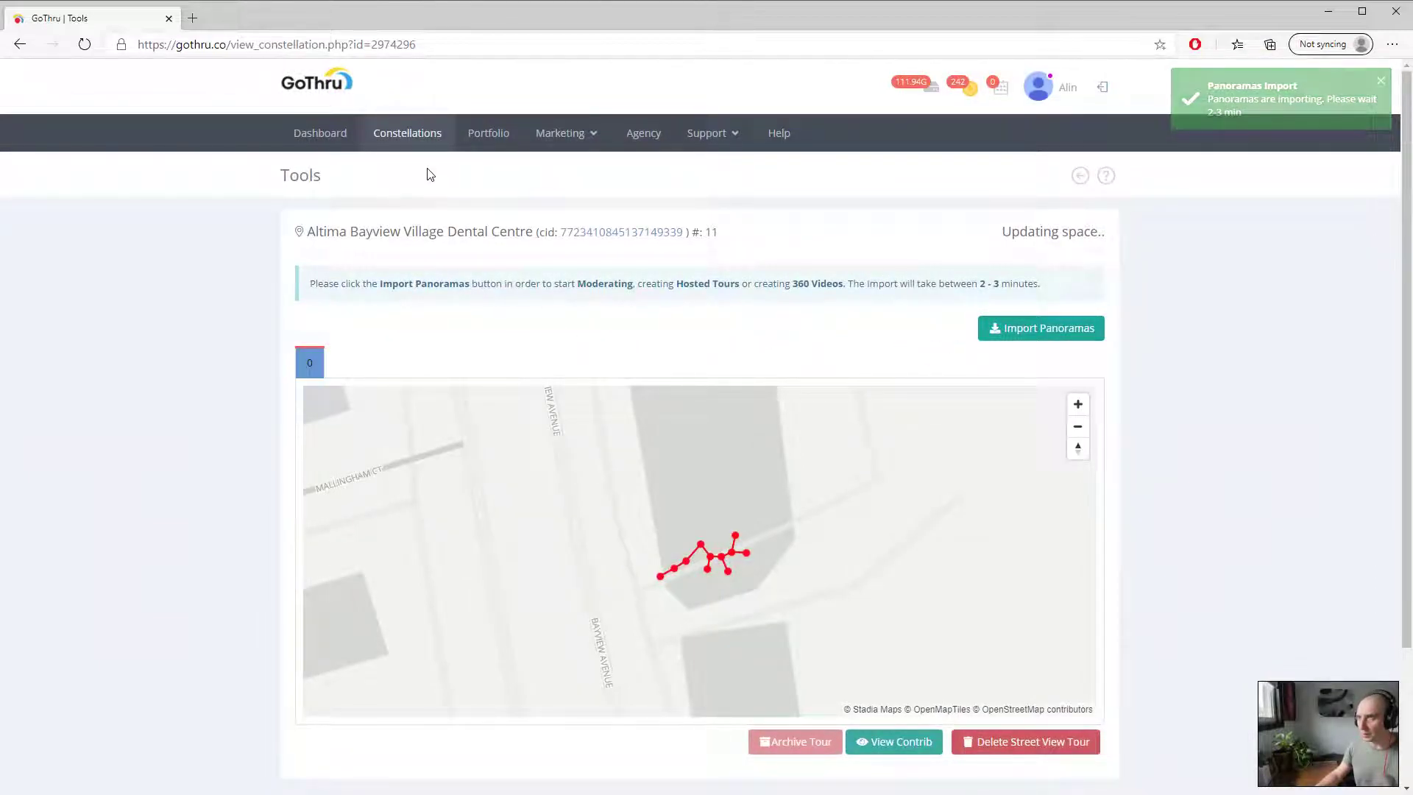
pyautogui.click(85, 44)
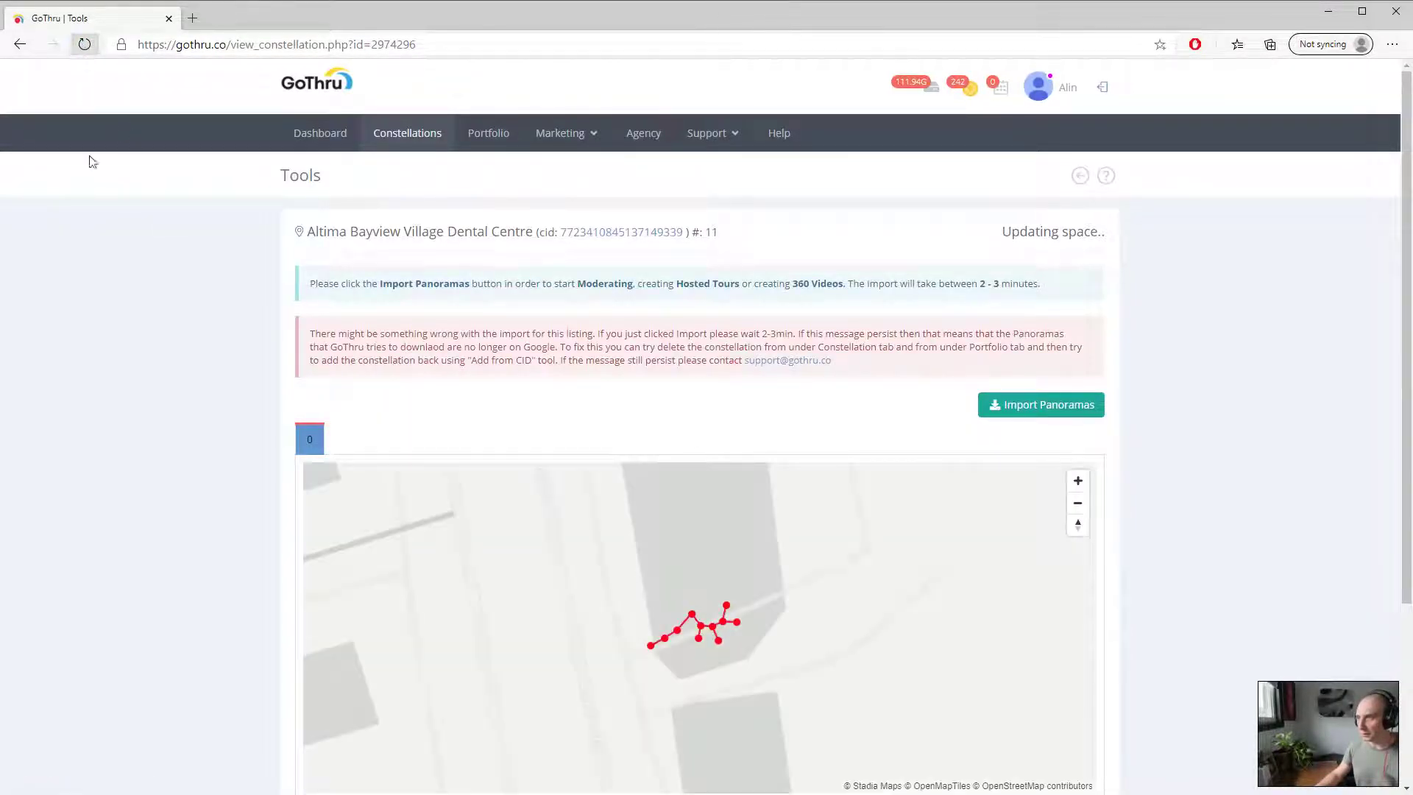
pyautogui.click(85, 45)
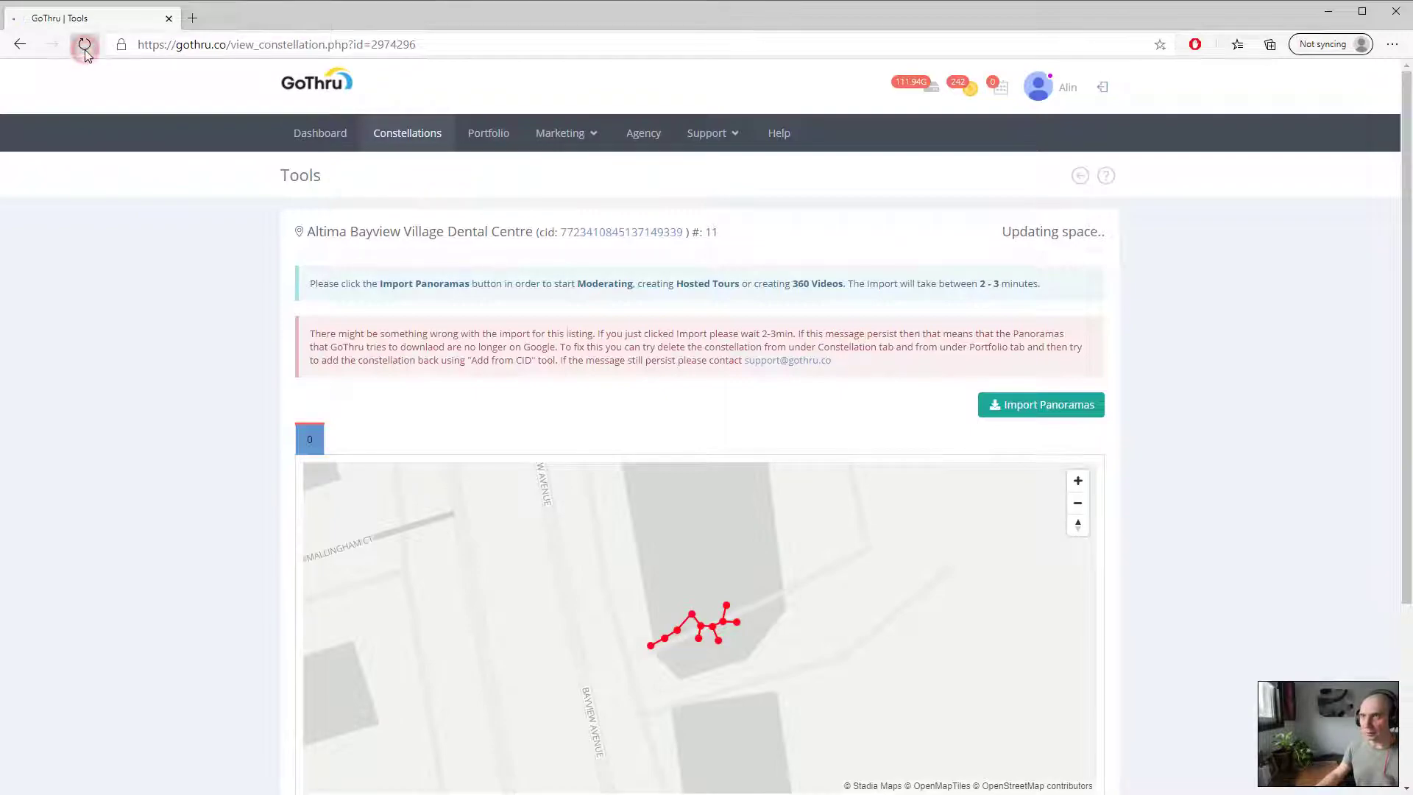
pyautogui.scroll(-3, 160, 270)
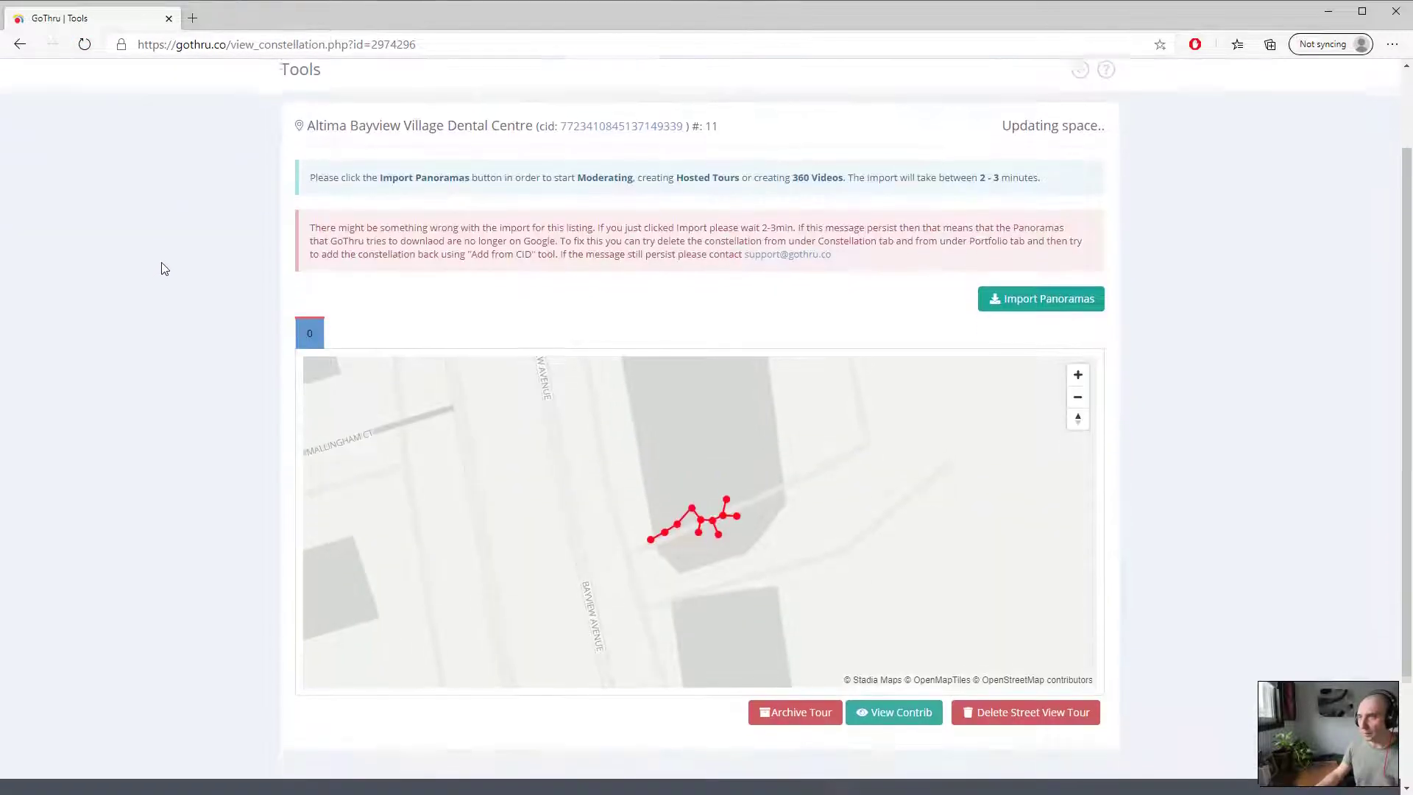
pyautogui.scroll(3, 166, 270)
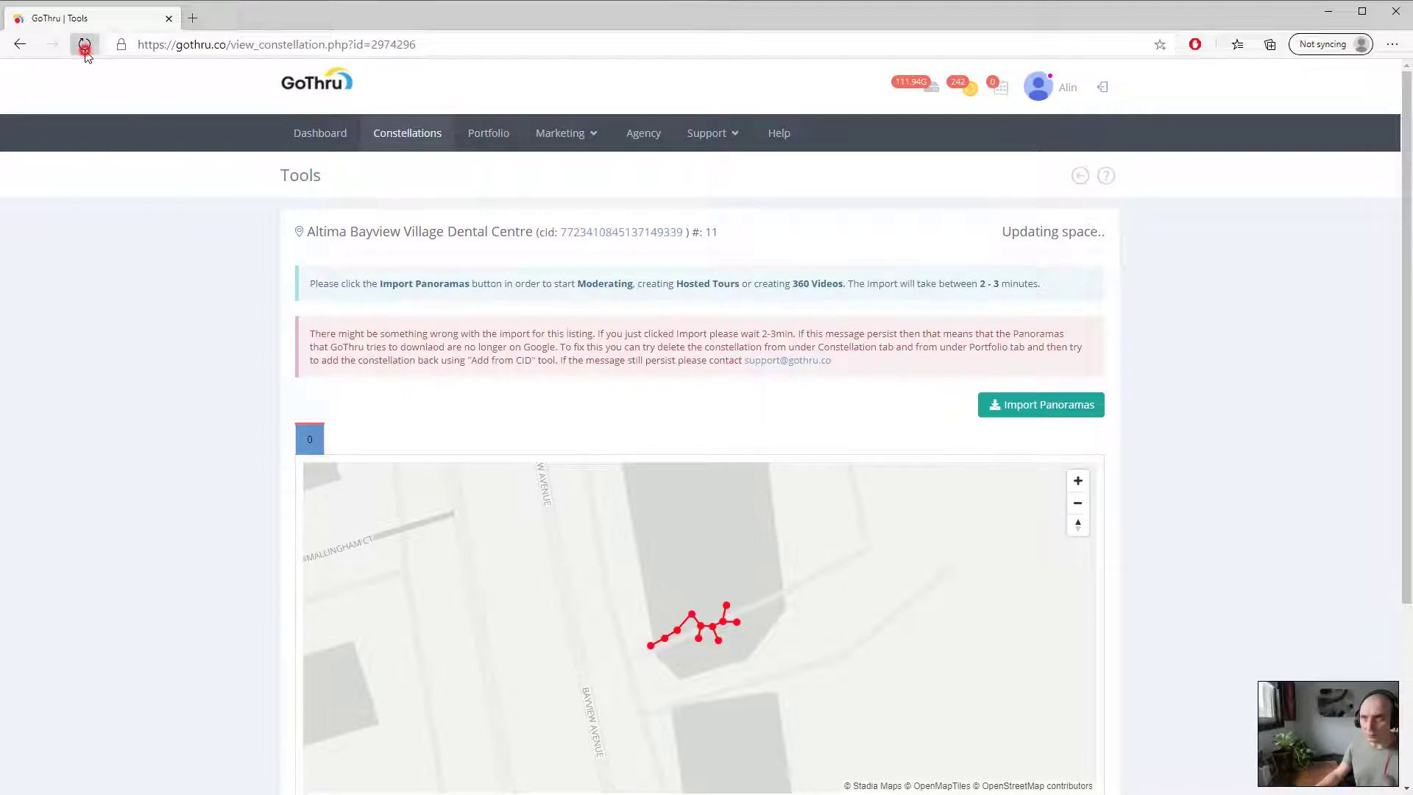
pyautogui.click(84, 44)
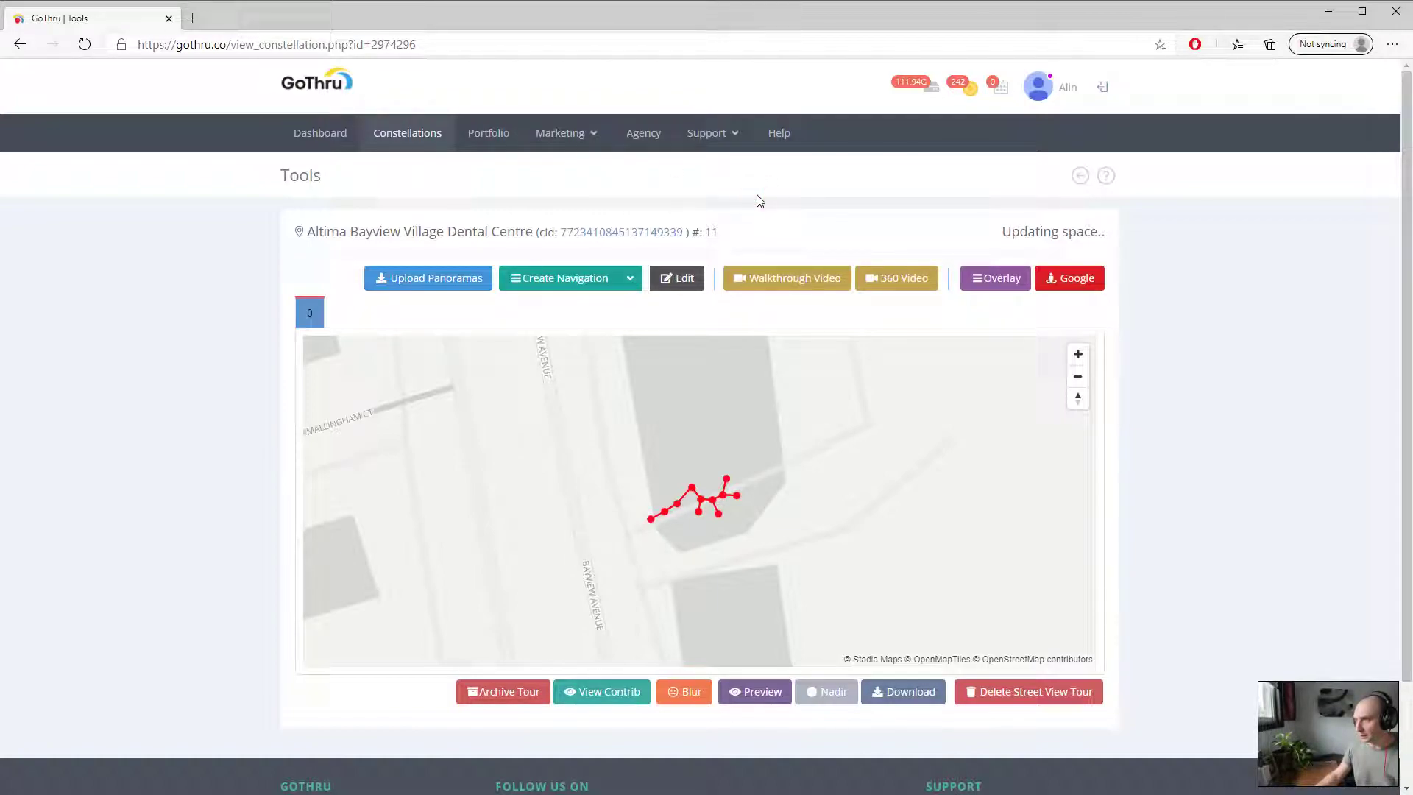
# - Review the 11 imported panoramas in the constellation editor, then return to Tools
pyautogui.click(679, 278)
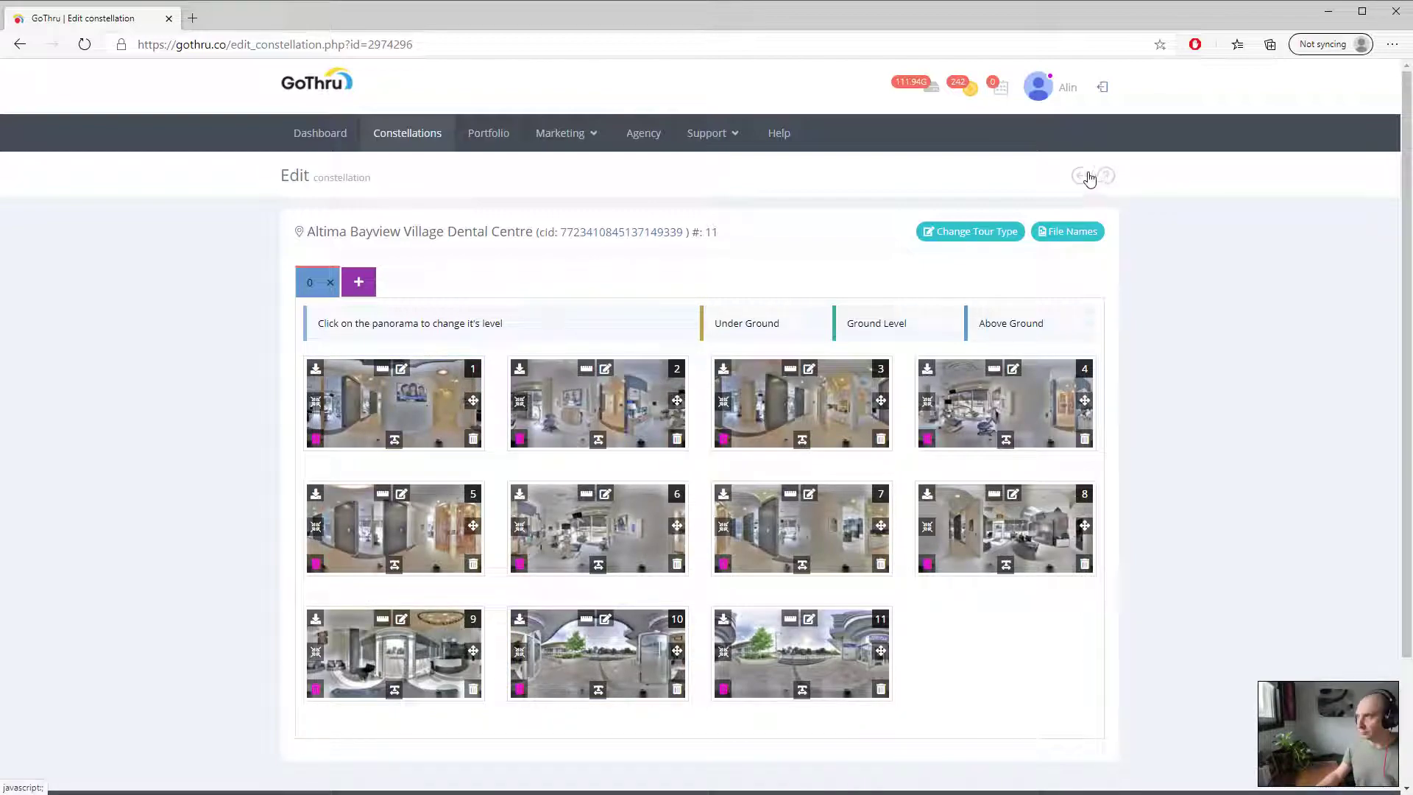
pyautogui.click(1080, 174)
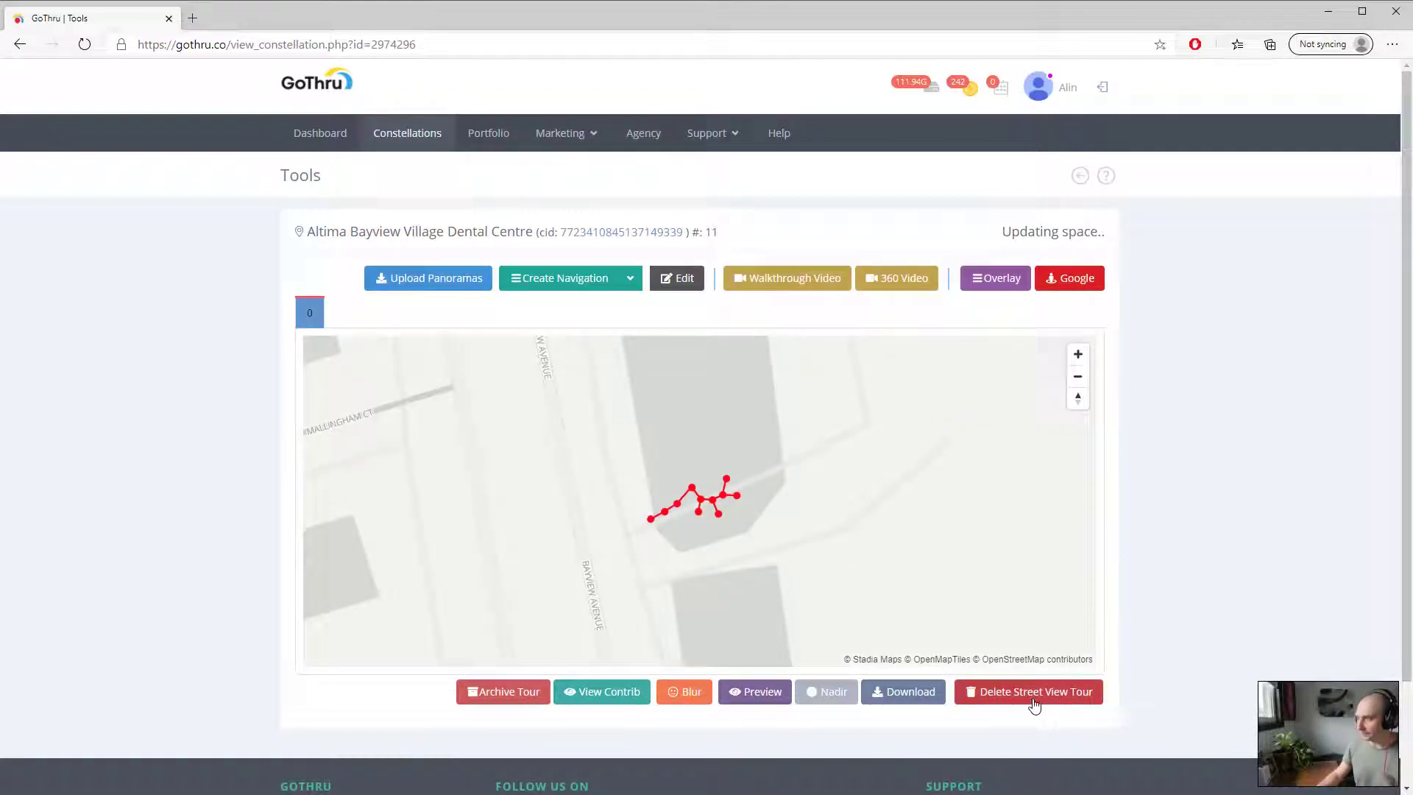
# - Delete the old Street View tour and confirm the constellation still holds its 11 panoramas
pyautogui.click(1034, 695)
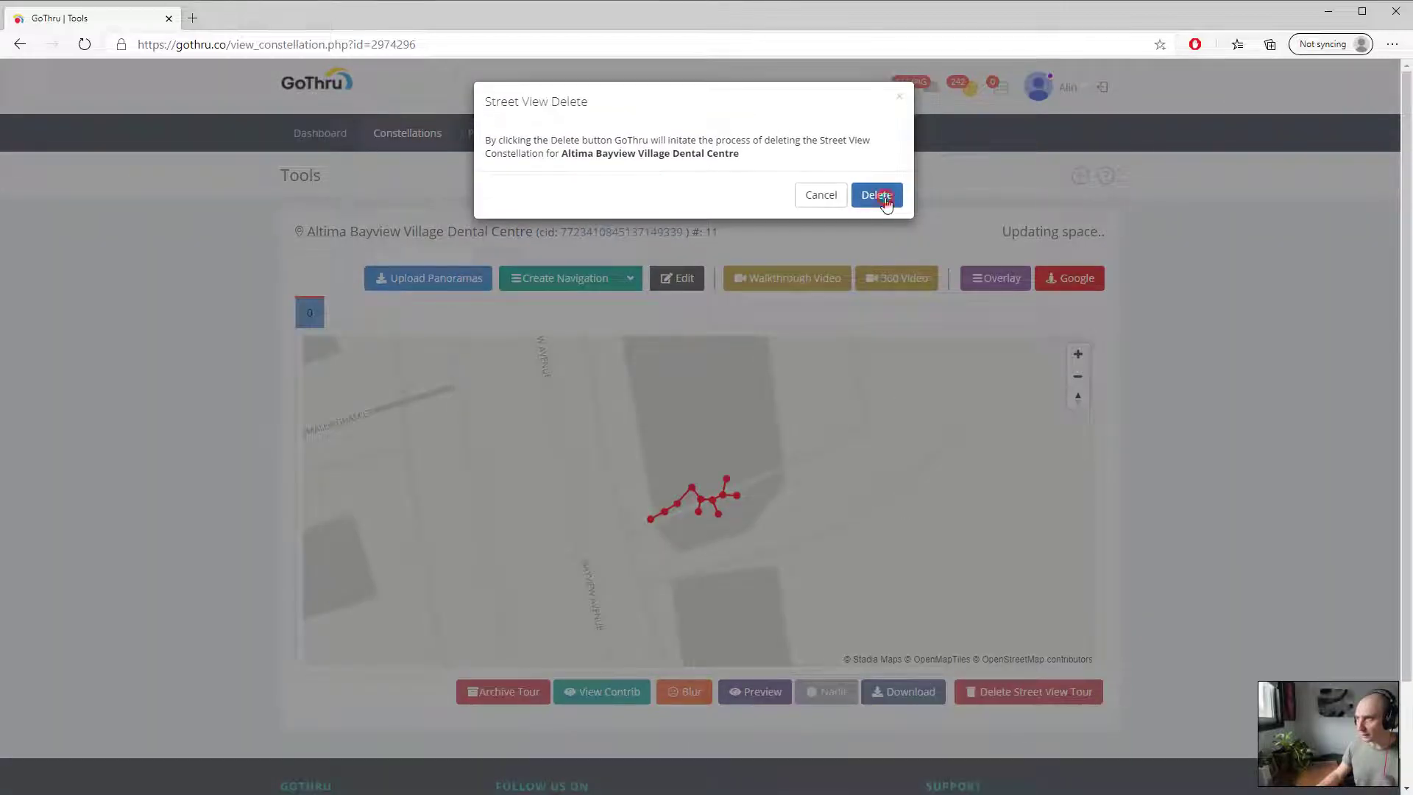
pyautogui.click(877, 195)
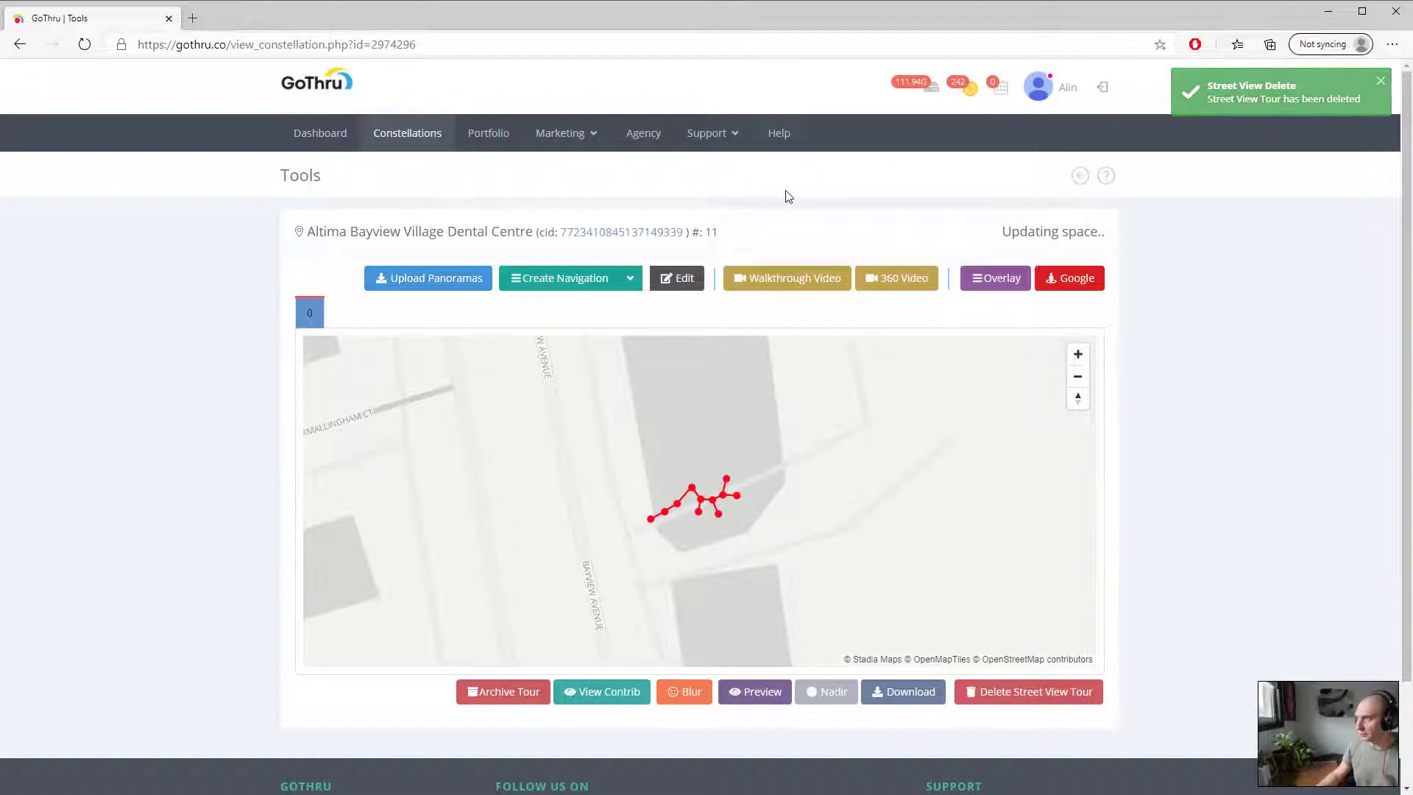
pyautogui.click(676, 277)
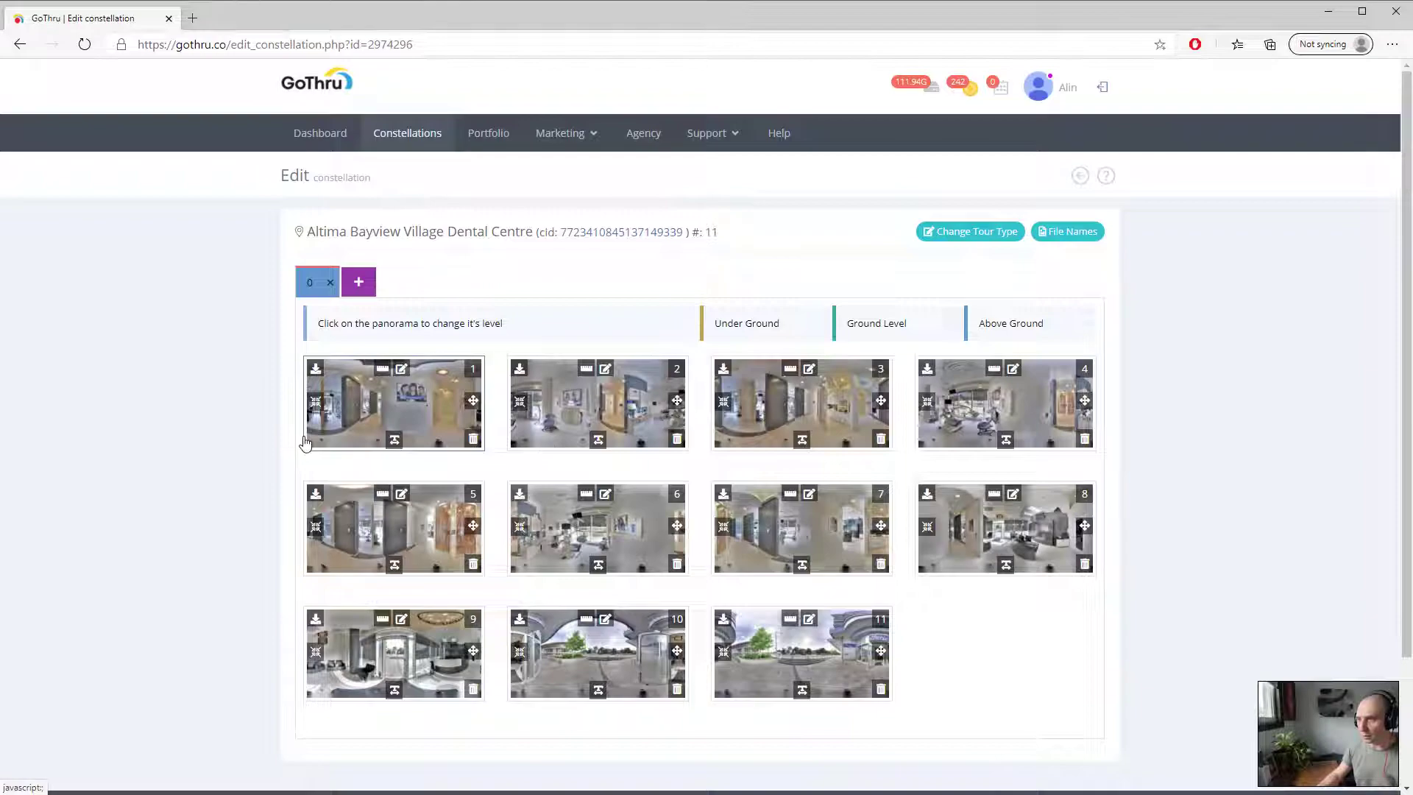
pyautogui.click(1082, 179)
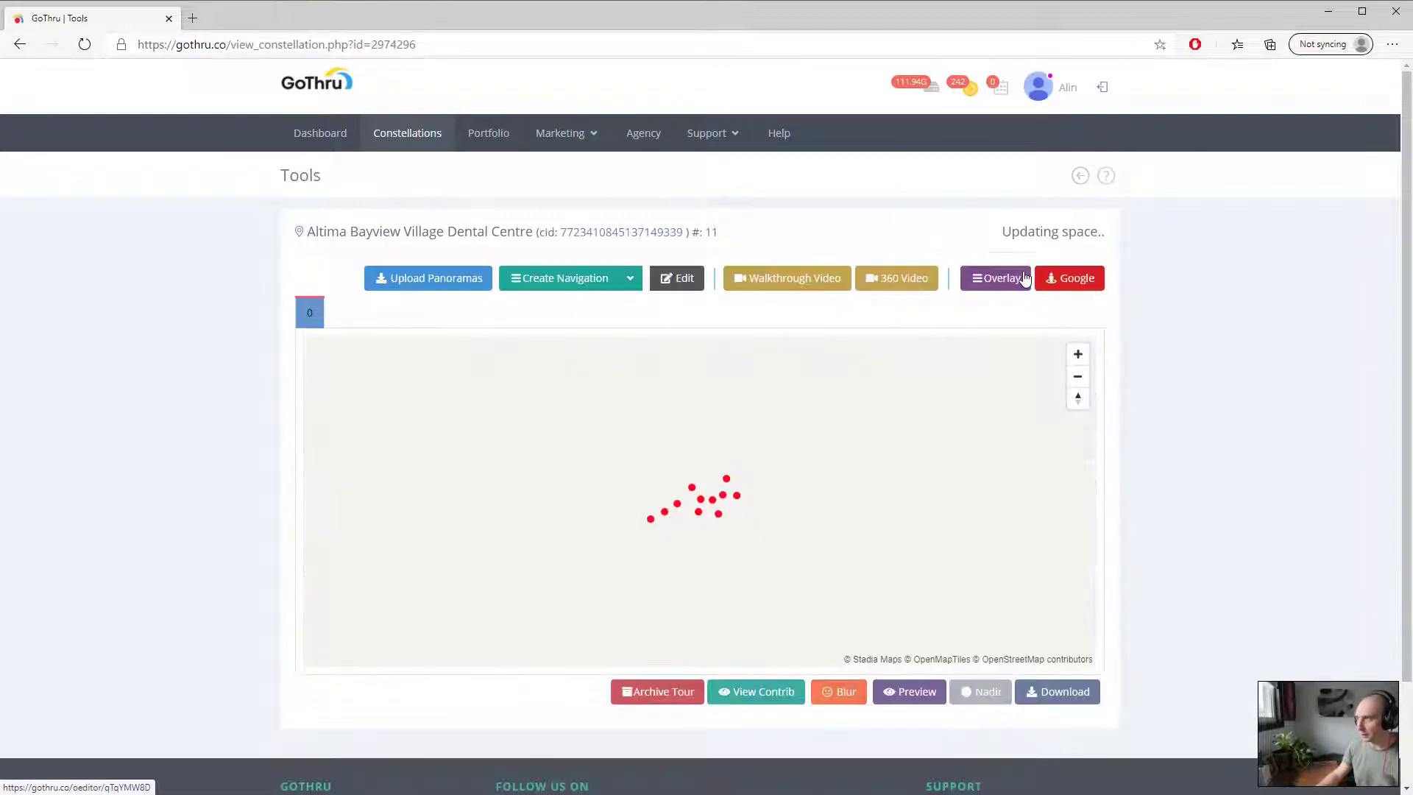
# - Start publishing the tour's 11 panoramas to Google Street View and dismiss the notice
pyautogui.click(1078, 279)
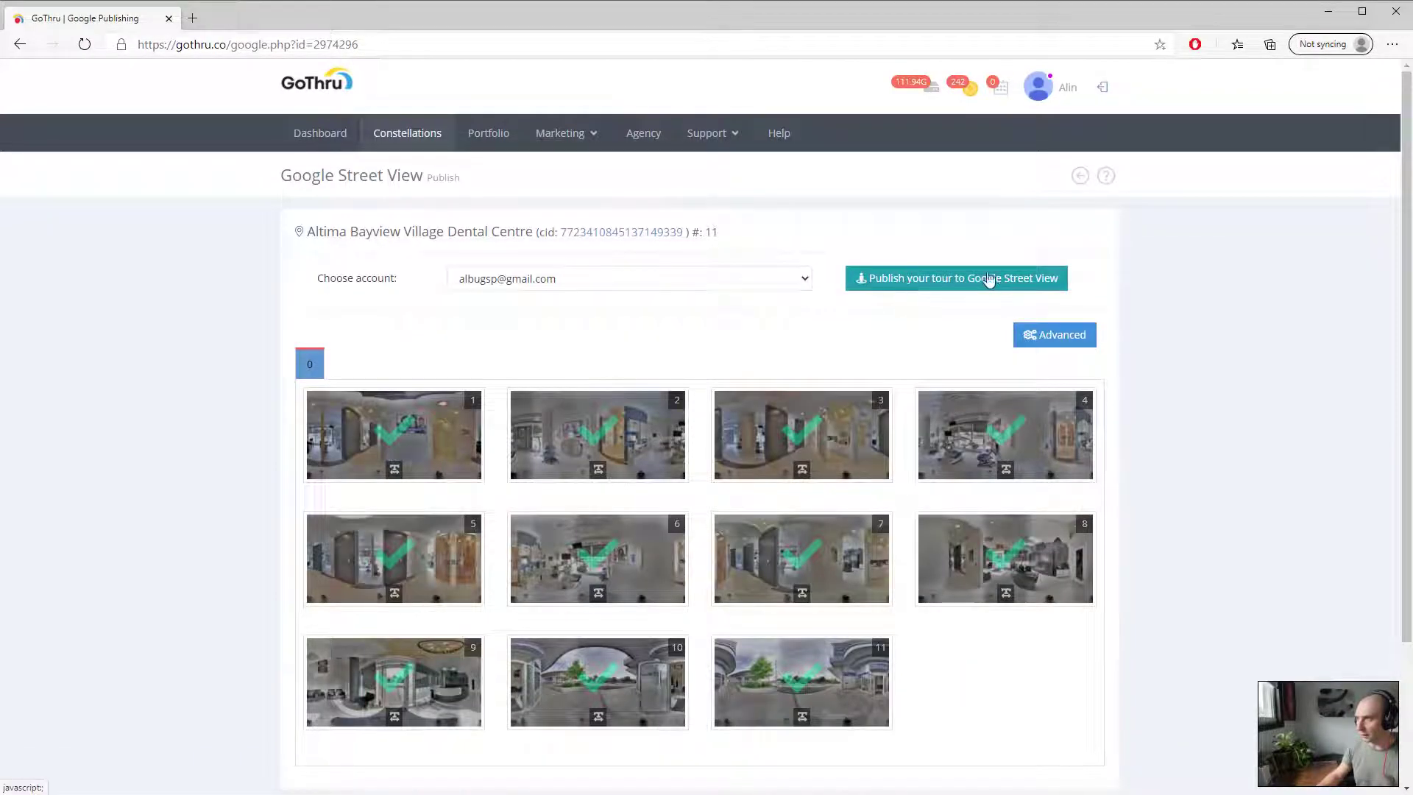
pyautogui.click(908, 282)
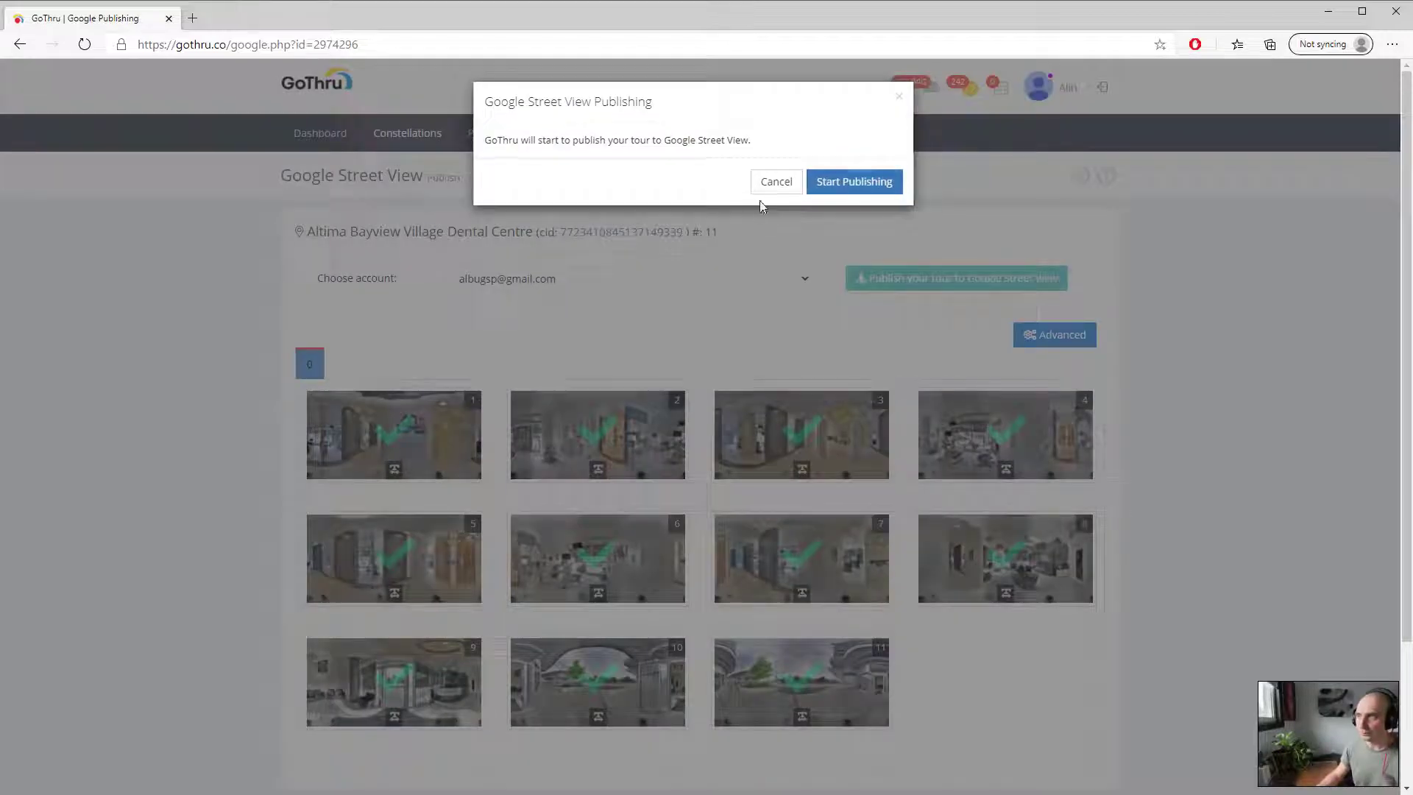
pyautogui.click(869, 183)
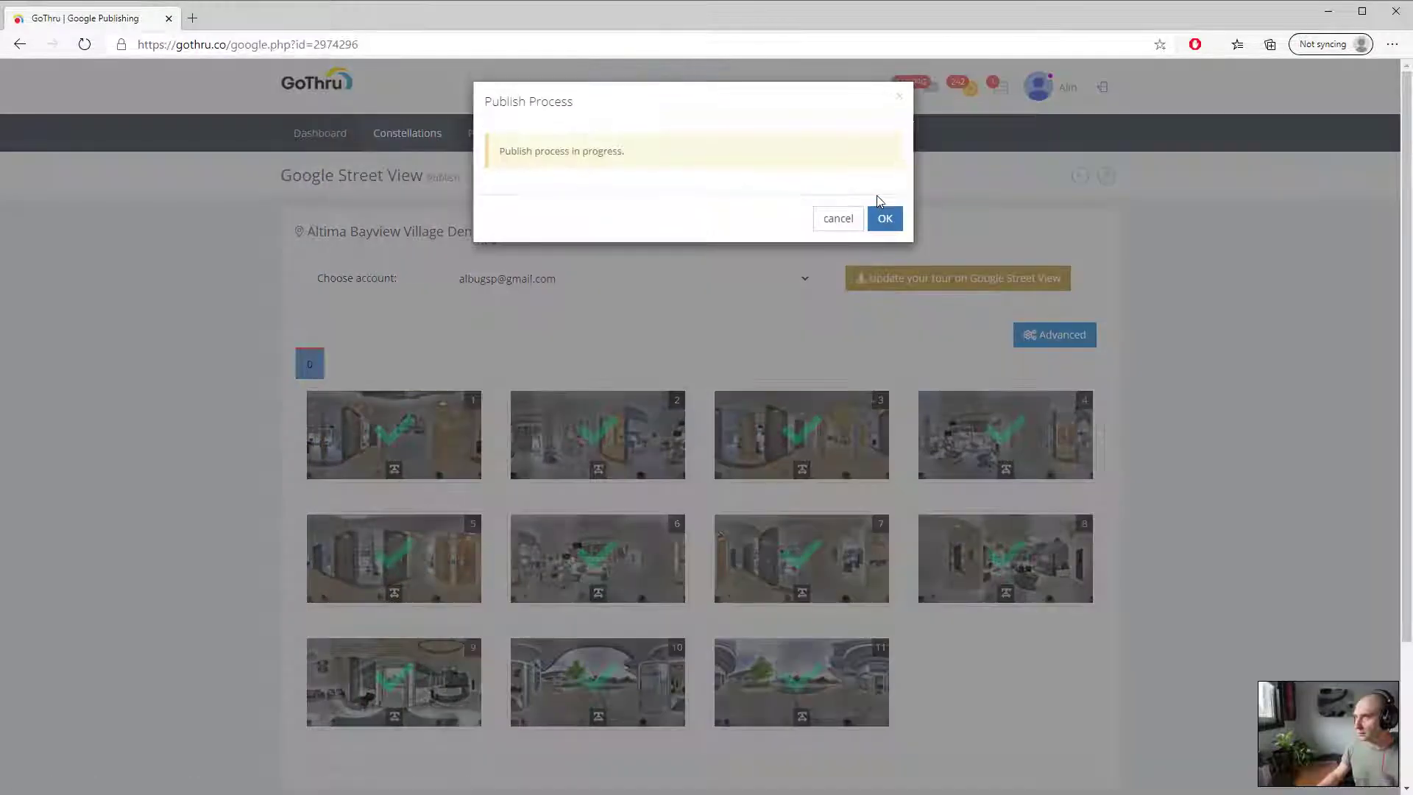
pyautogui.click(883, 219)
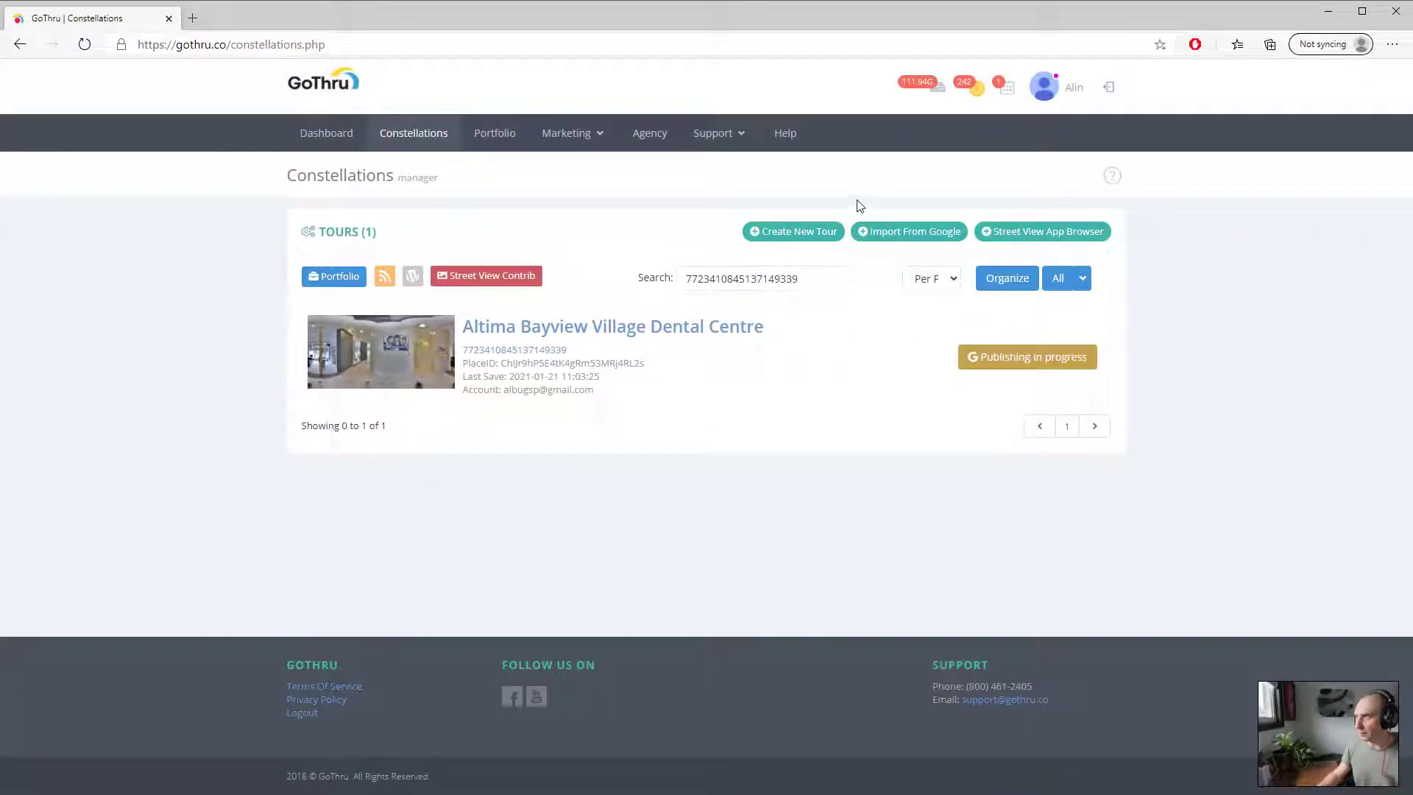
# - Show the upload progress details for the tour's Google Street View publishing
pyautogui.click(1028, 358)
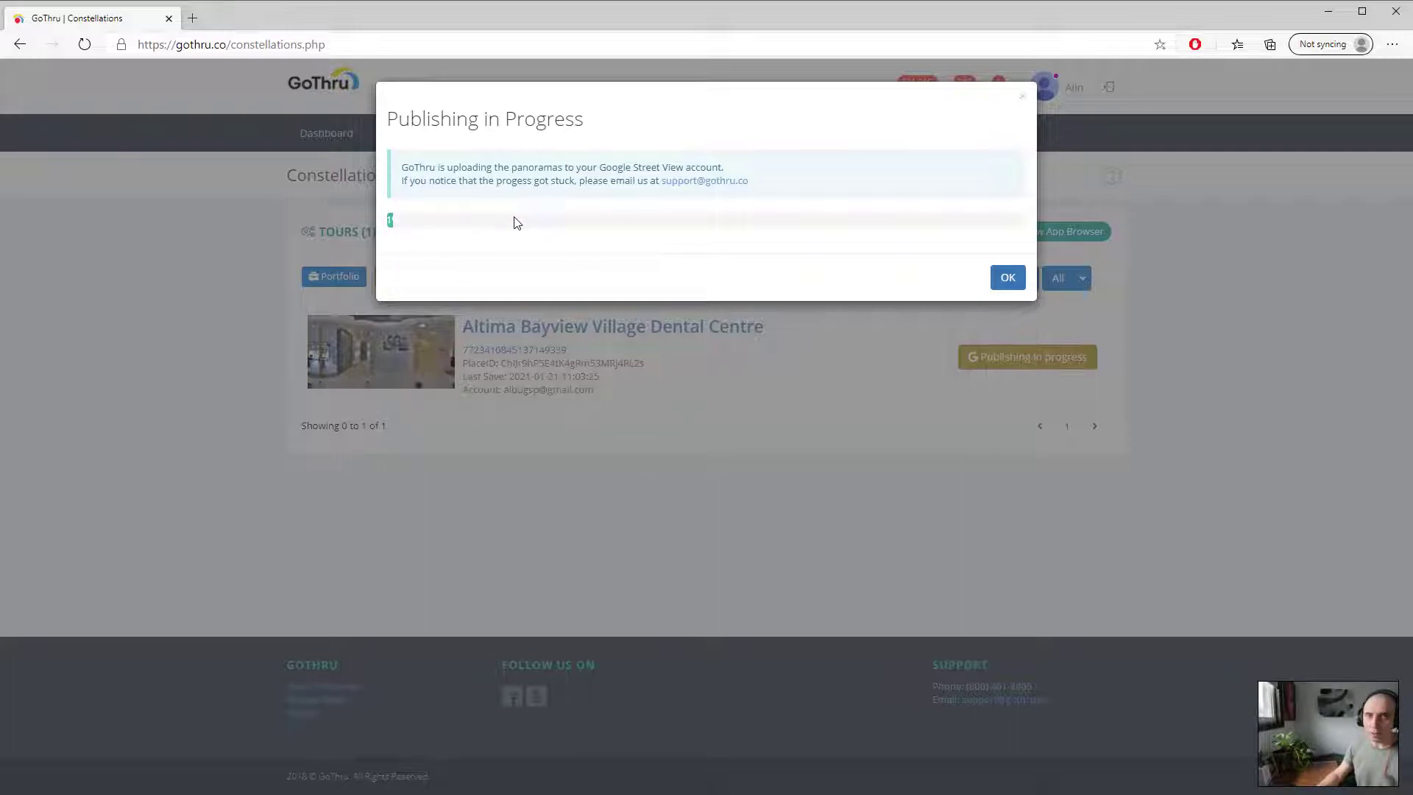